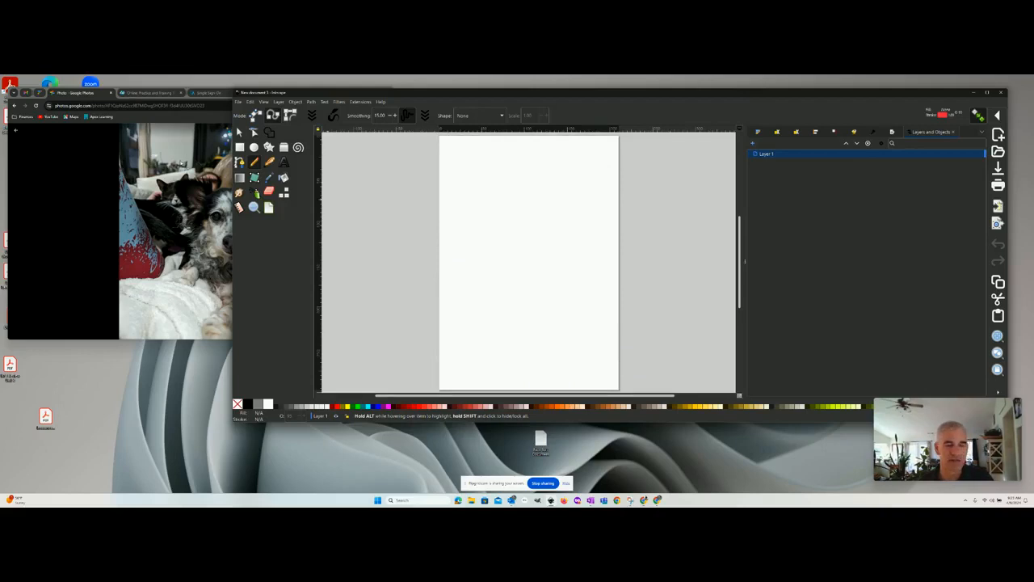
- Switch to the browser, advance the photo viewer to the close-up of the cat and dog, and narrow the browser window
left_click(58, 219)
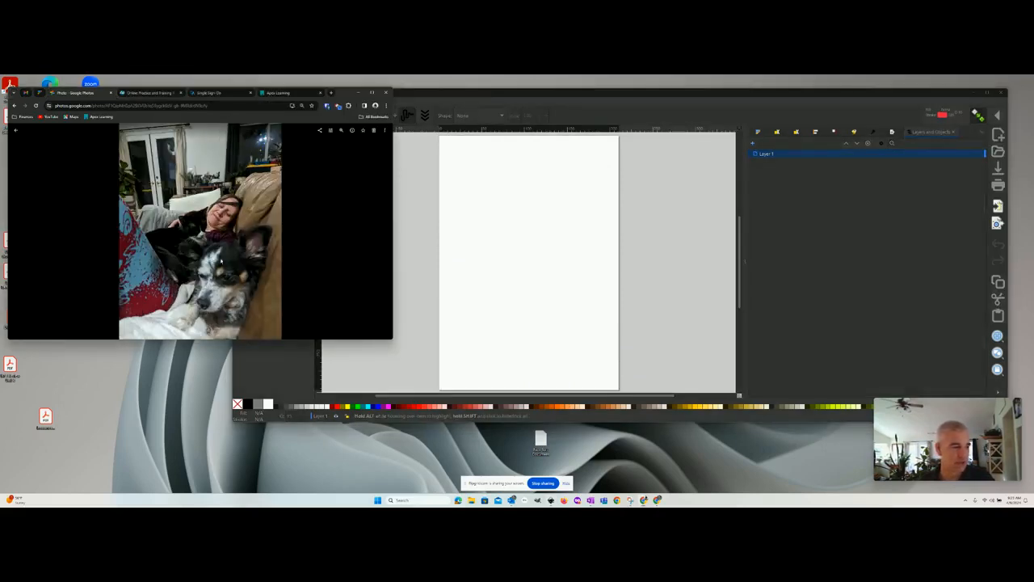
key("Right")
key("Right")
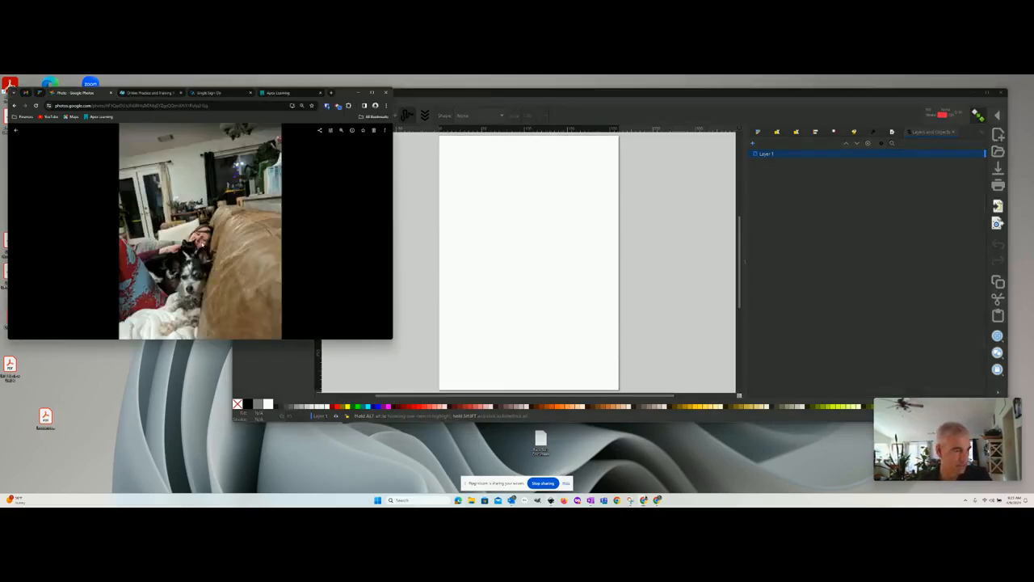
key("Right")
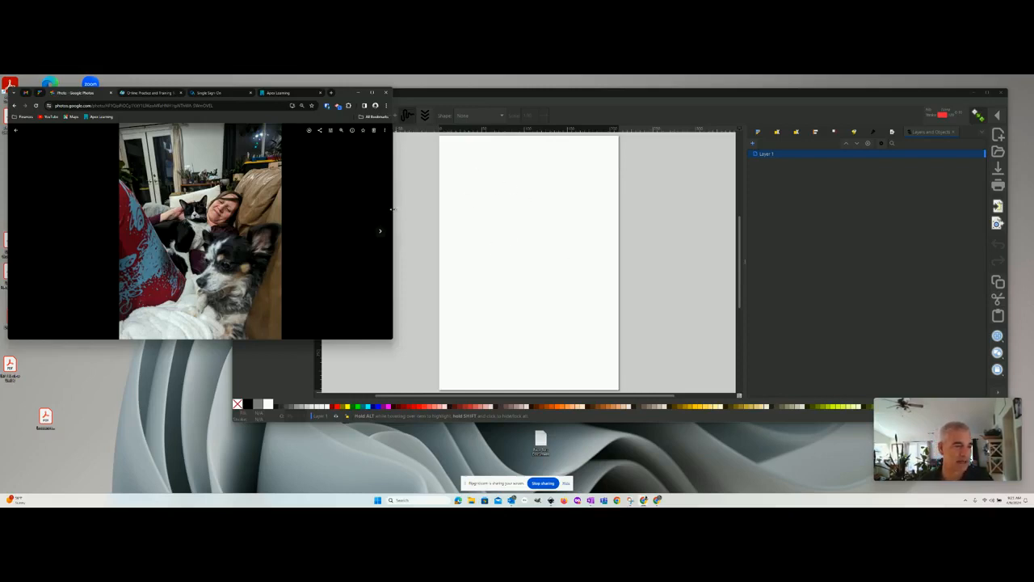
left_click_drag(393, 209, 272, 208)
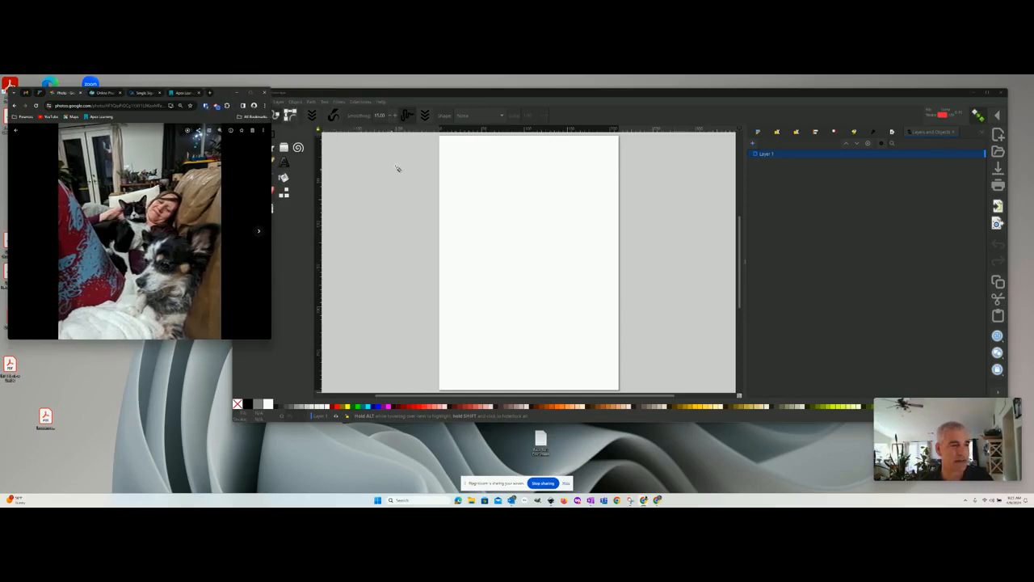
- Switch back to Inkscape and draw a 210 × 297 mm rectangle covering the whole page
left_click(294, 241)
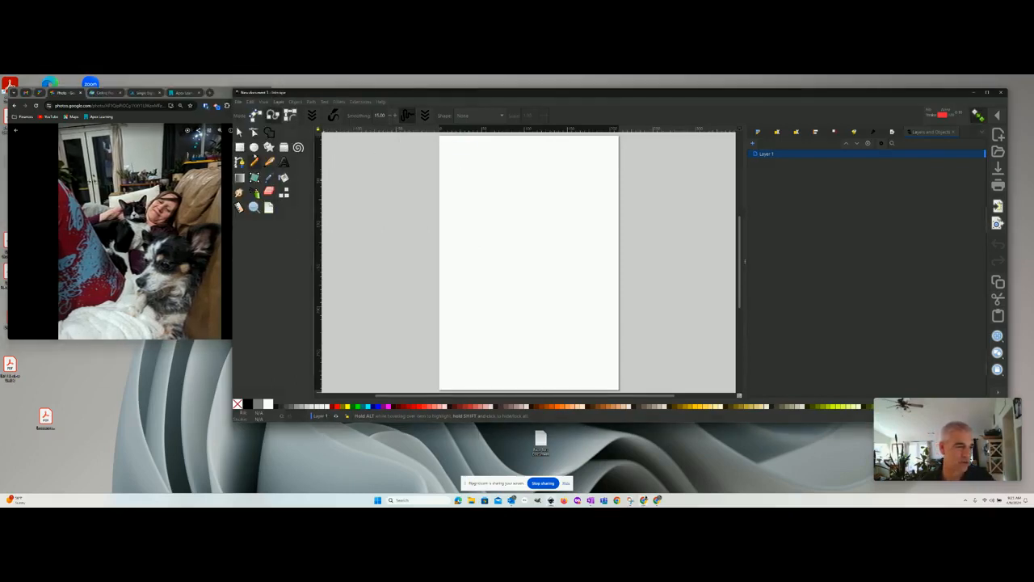
left_click(239, 147)
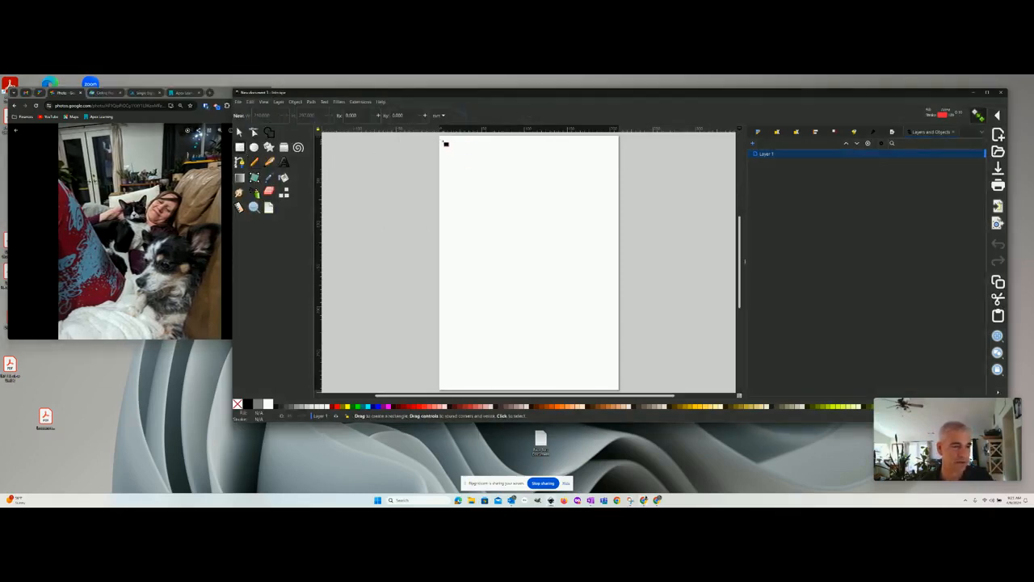
left_click_drag(448, 148, 619, 389)
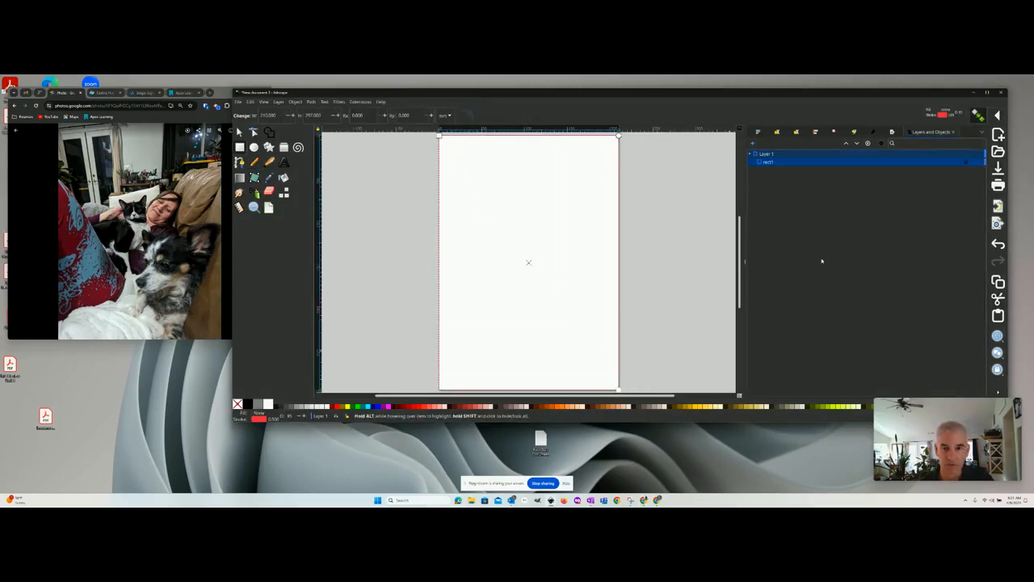
- Rename Layer 1 as Background
left_click(765, 155)
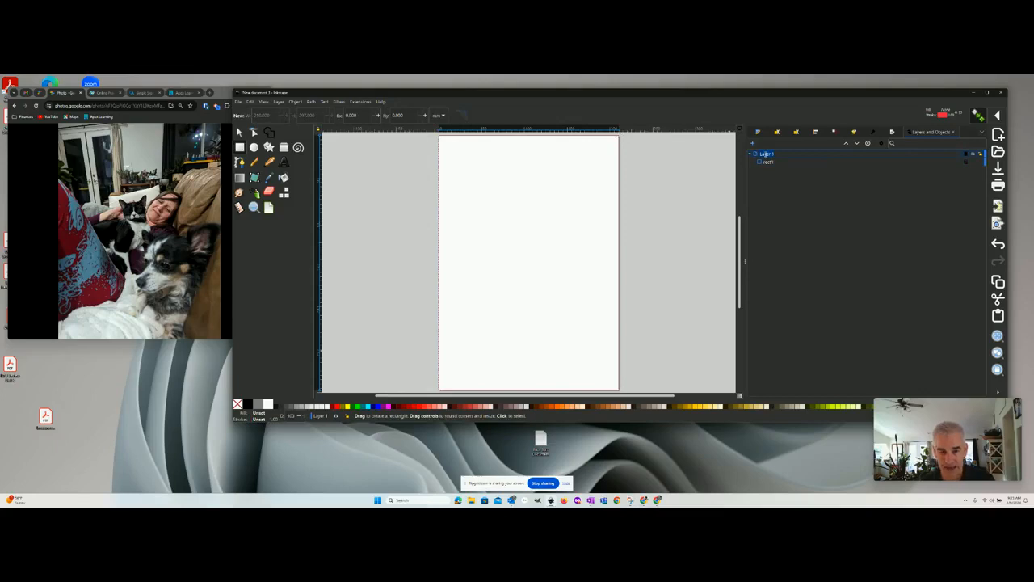
type("Back")
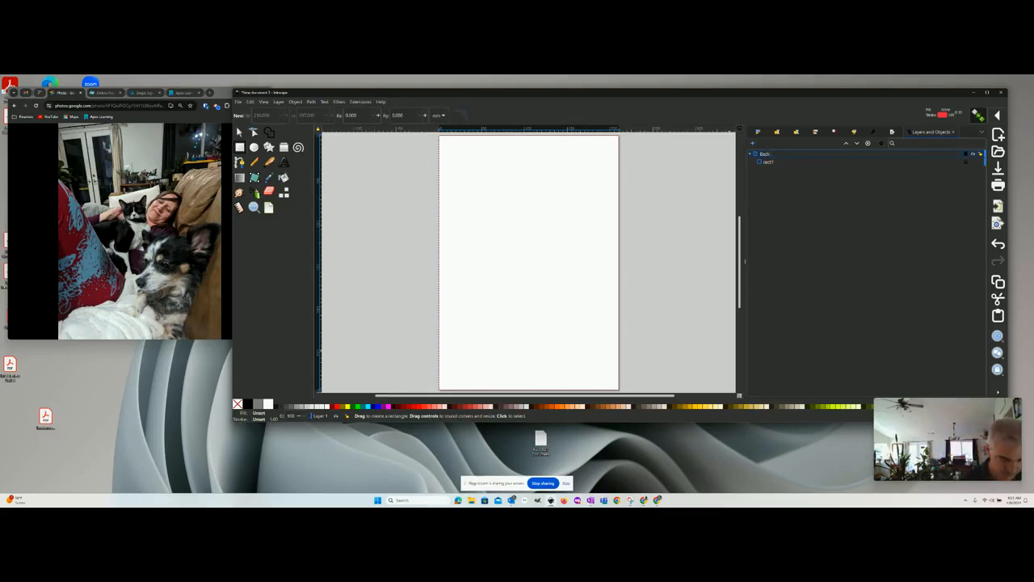
type("ground")
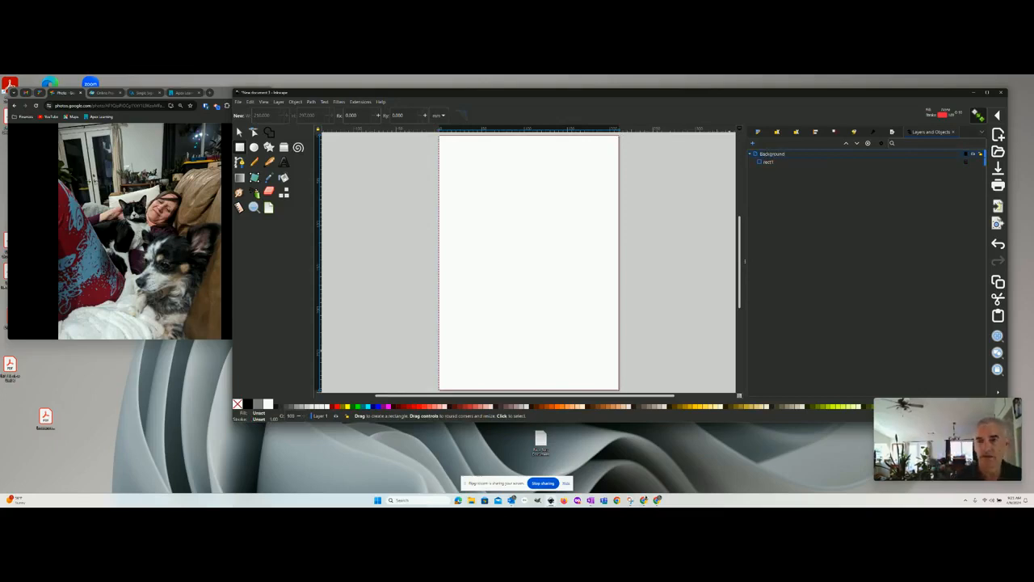
key("Return")
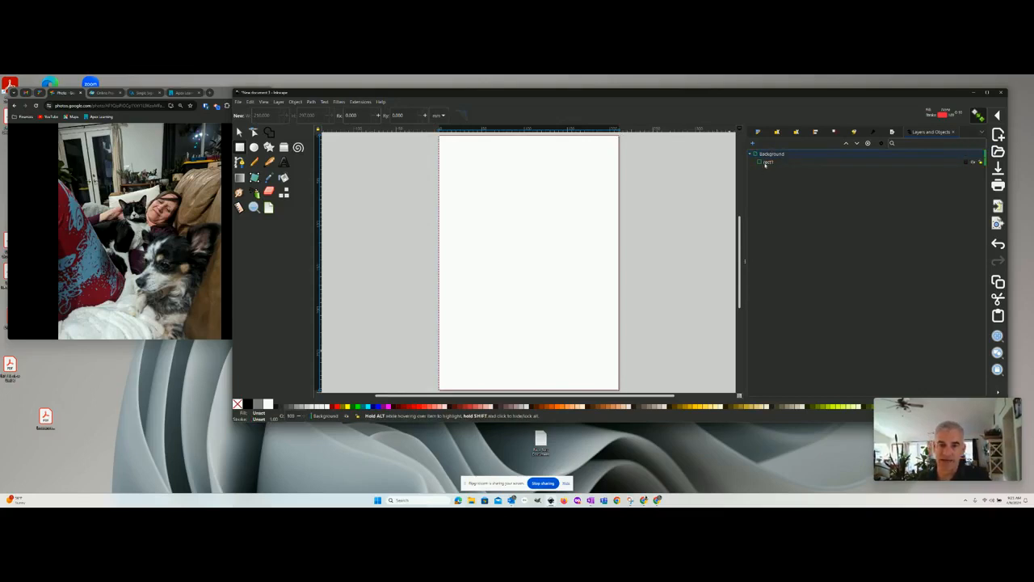
- Fill the page-sized rectangle with a radial gradient and colour its outer stop magenta-pink
left_click(766, 162)
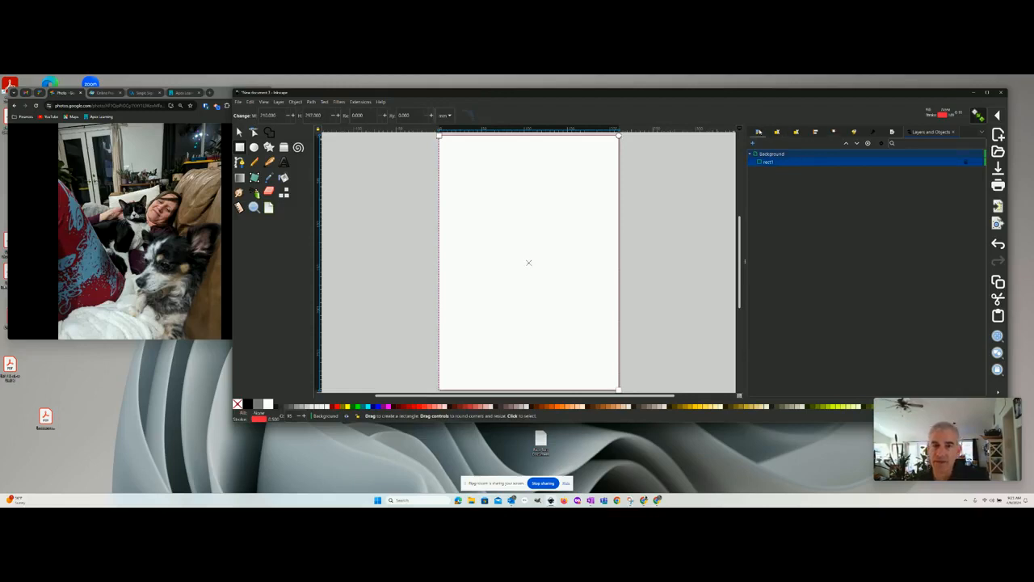
left_click(758, 132)
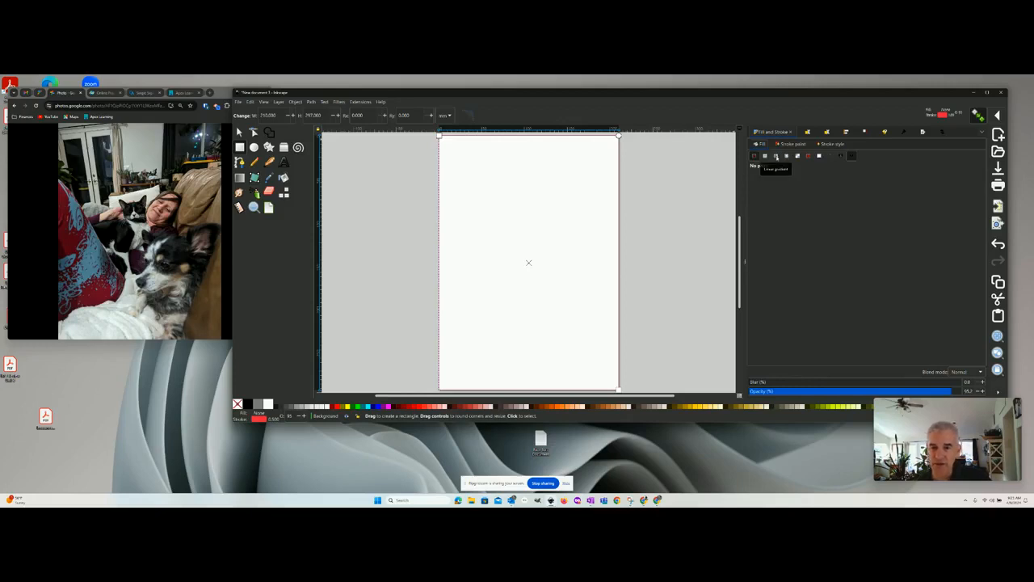
left_click(786, 156)
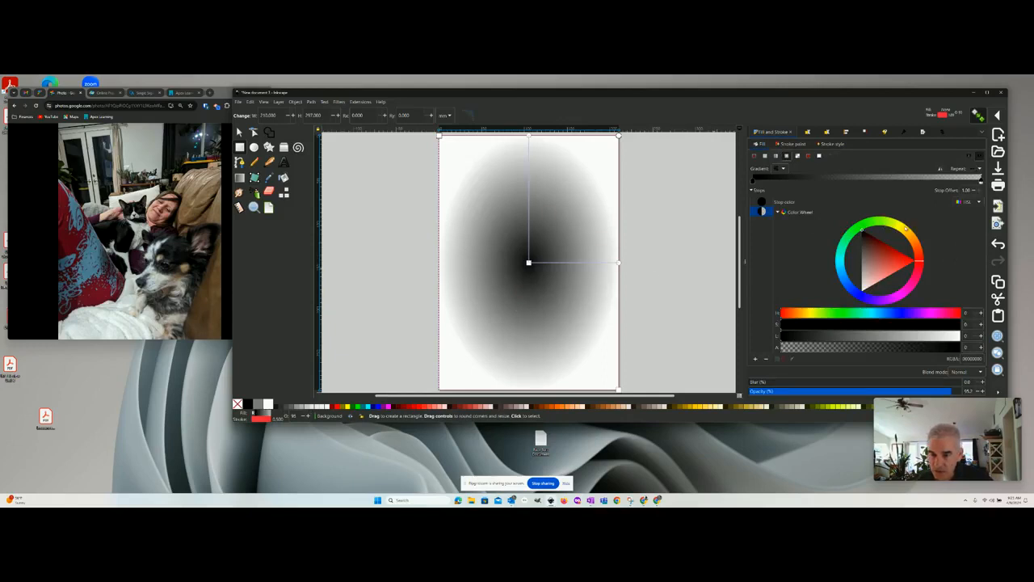
left_click_drag(922, 287, 903, 295)
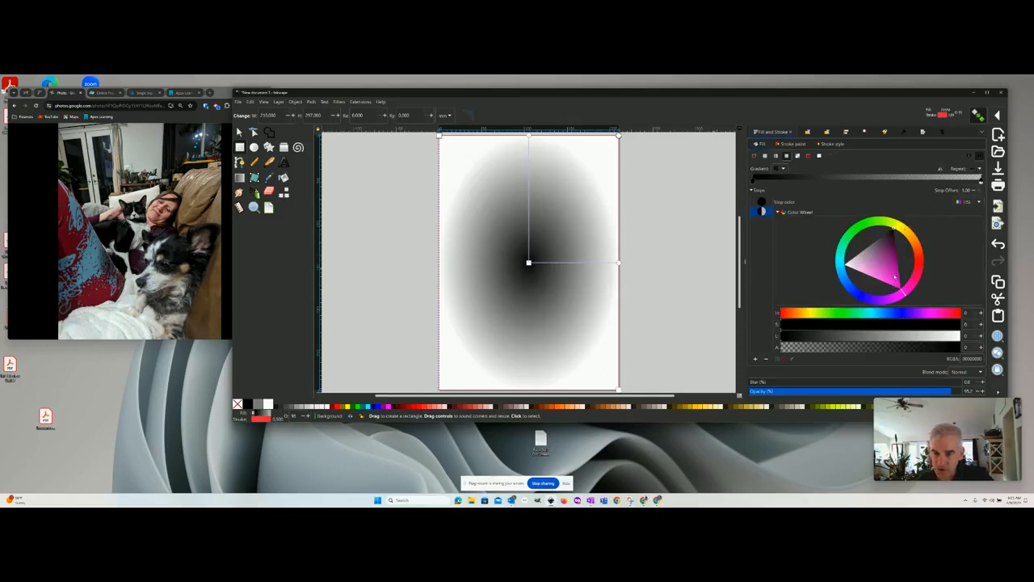
left_click(893, 275)
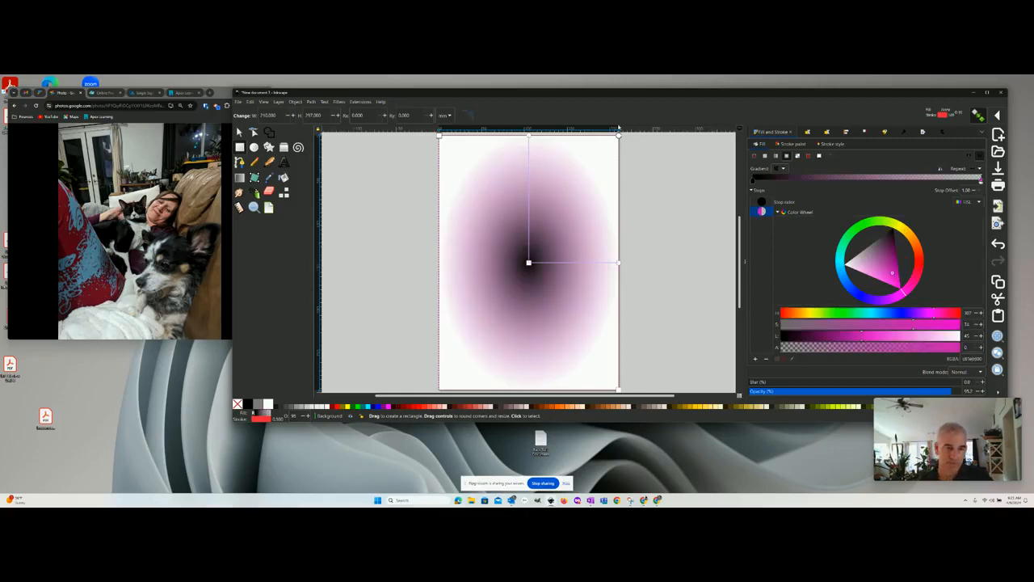
- Move the radial gradient's centre to the lower-left part of the page, then tilt and extend both radii beyond the page edges
left_click_drag(528, 263, 499, 318)
left_click(500, 319)
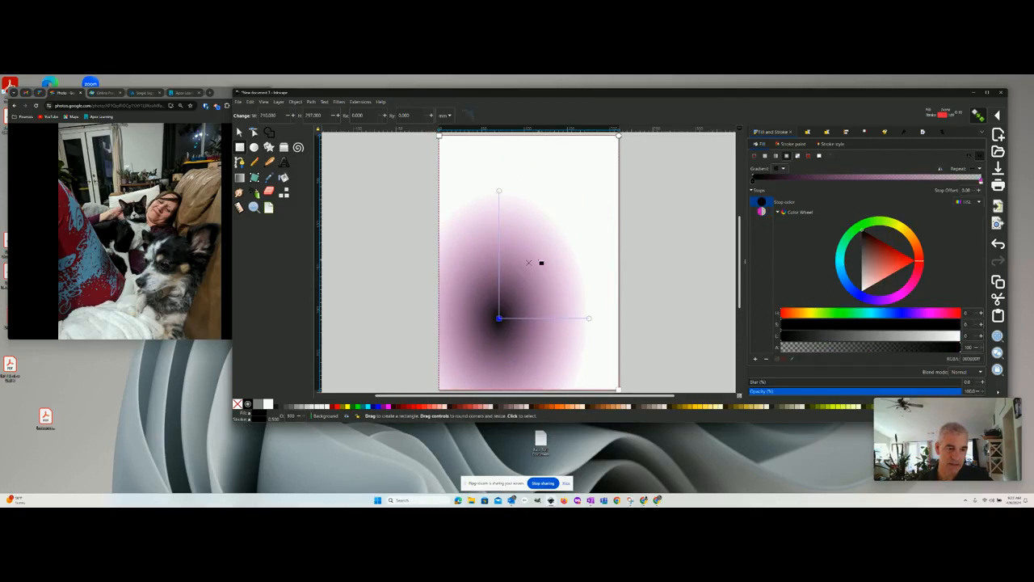
mouse_move(529, 263)
left_mouse_down()
mouse_move(556, 247)
mouse_move(523, 270)
mouse_move(530, 263)
left_mouse_up()
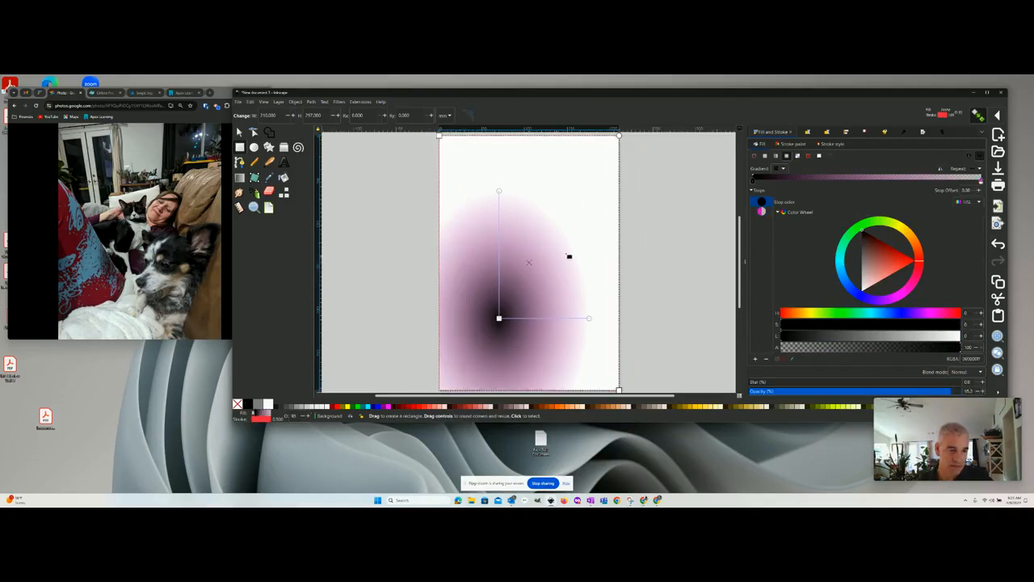
left_click_drag(488, 188, 441, 166)
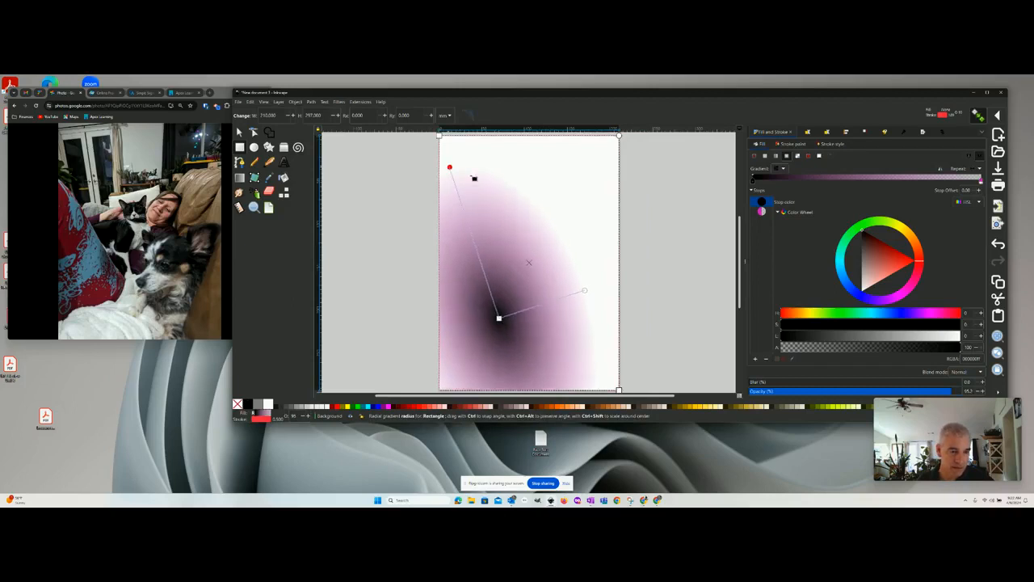
left_click_drag(586, 292, 686, 210)
left_click_drag(420, 179, 419, 139)
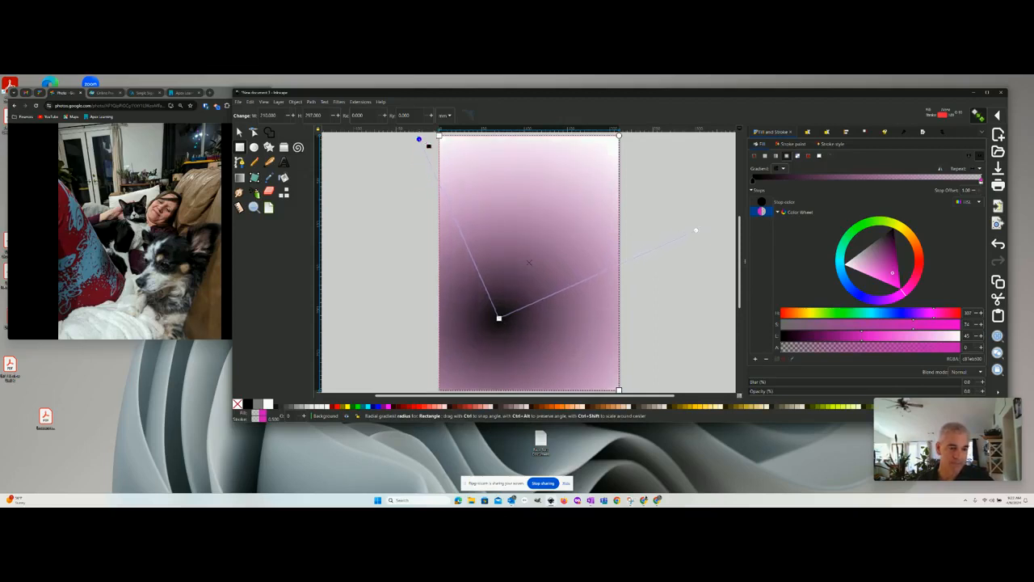
left_click(683, 172)
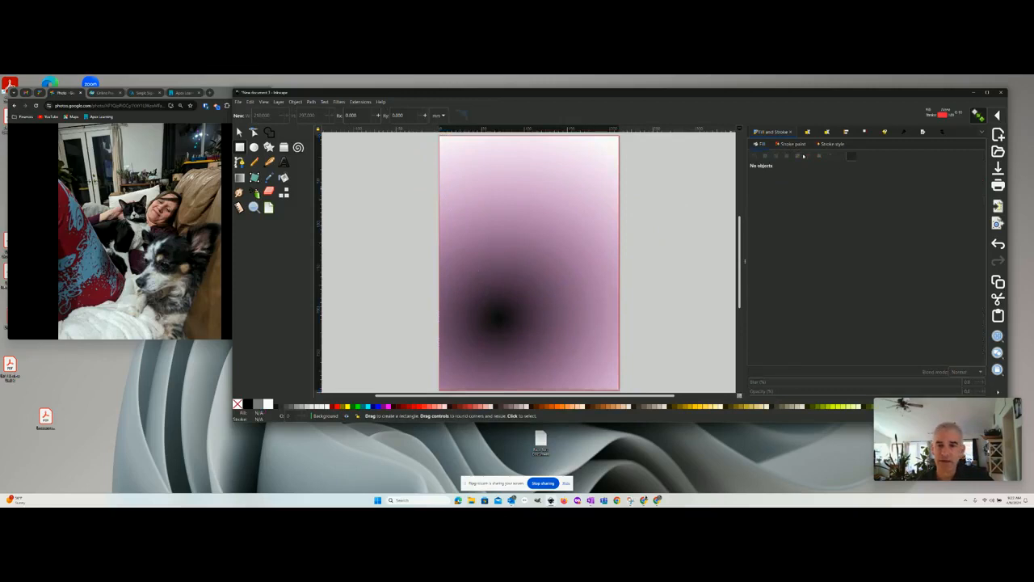
- Add a layer named picture and place it above the Background layer as a separate top-level layer
left_click(942, 132)
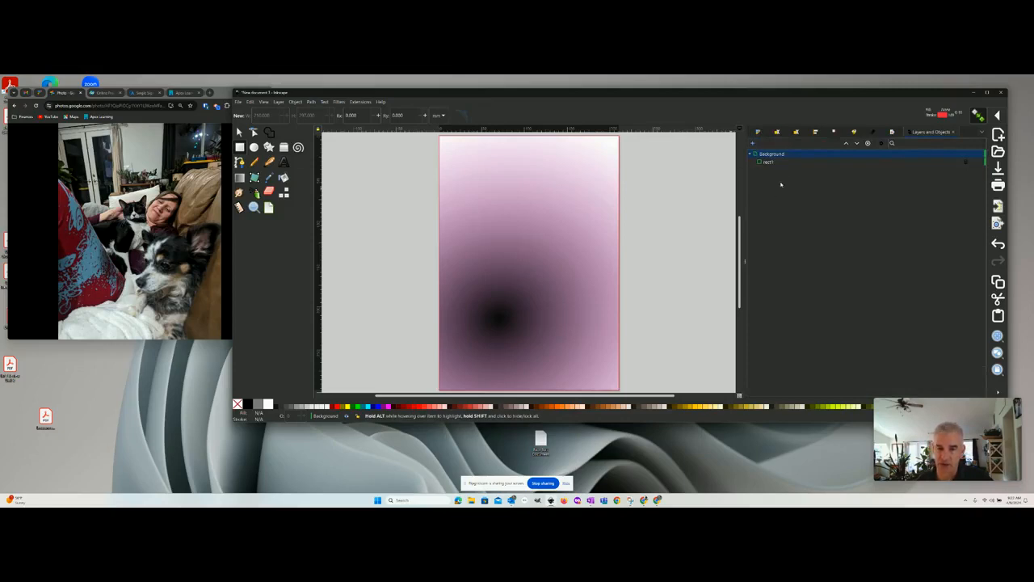
left_click(752, 143)
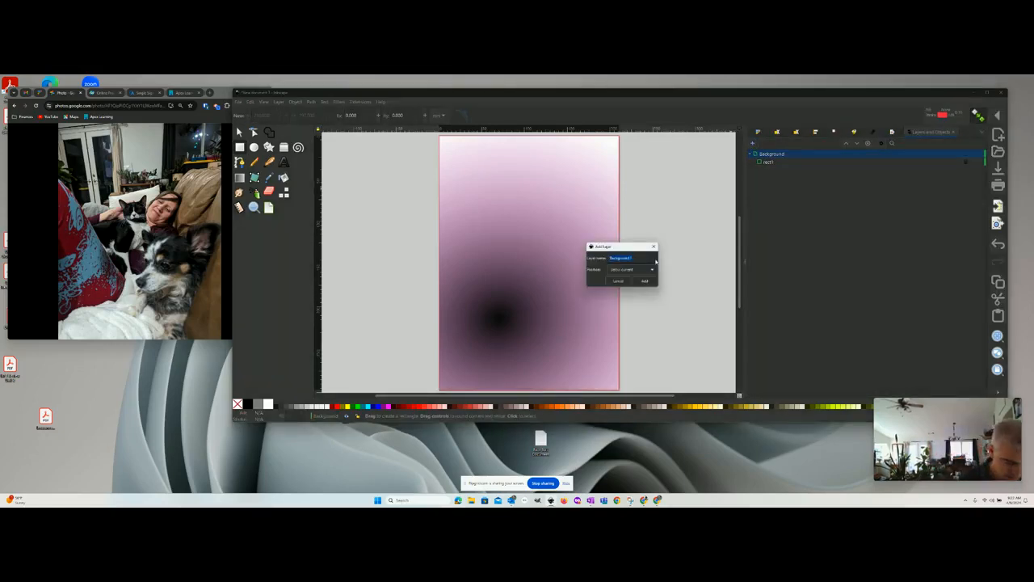
type("s")
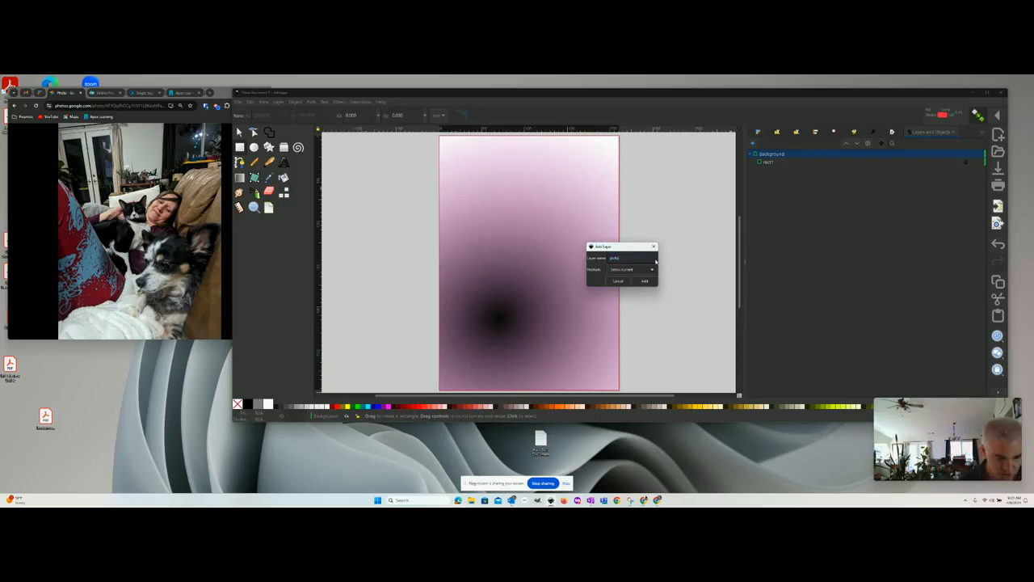
key("Escape")
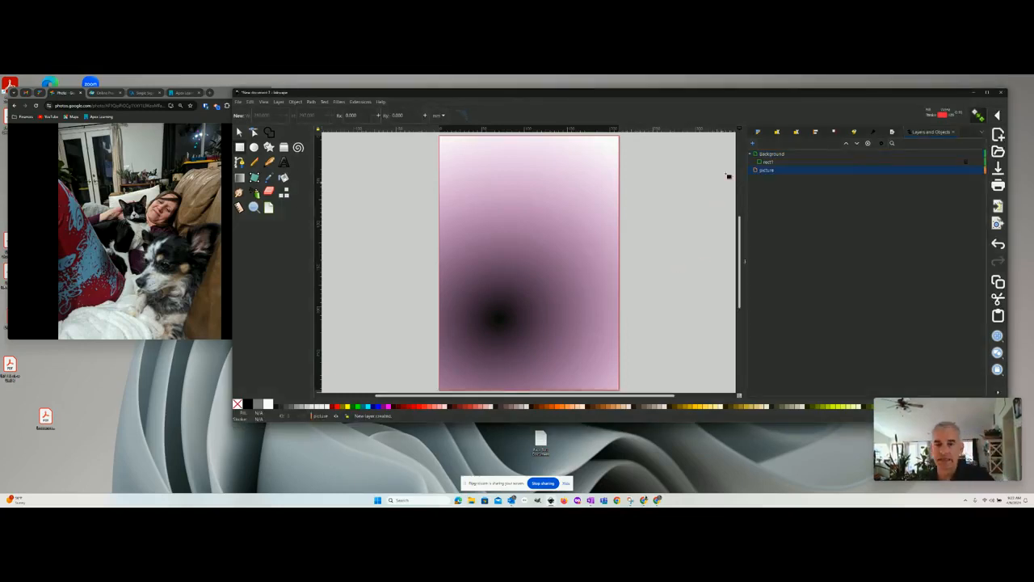
left_click_drag(755, 171, 757, 150)
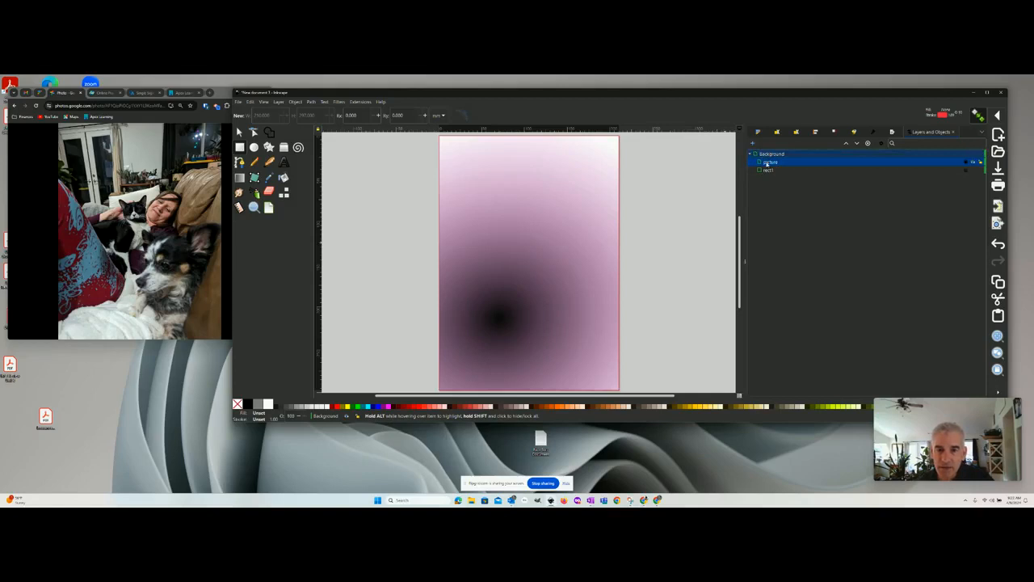
left_click_drag(767, 163, 776, 152)
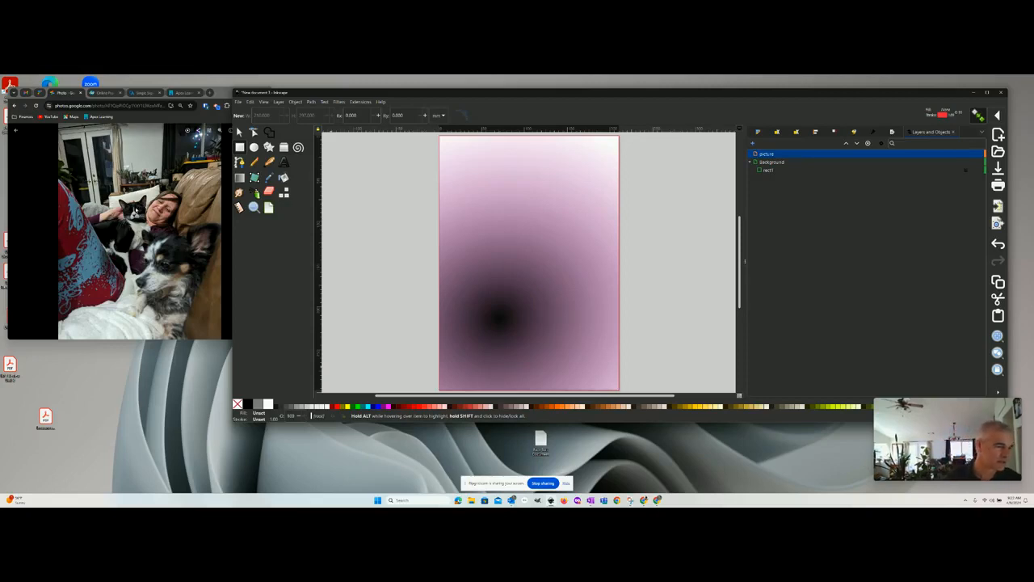
- Open the Snipping Tool and capture a roughly square snip of the cat's face from the enlarged browser photo
left_click(631, 500)
left_click(568, 192)
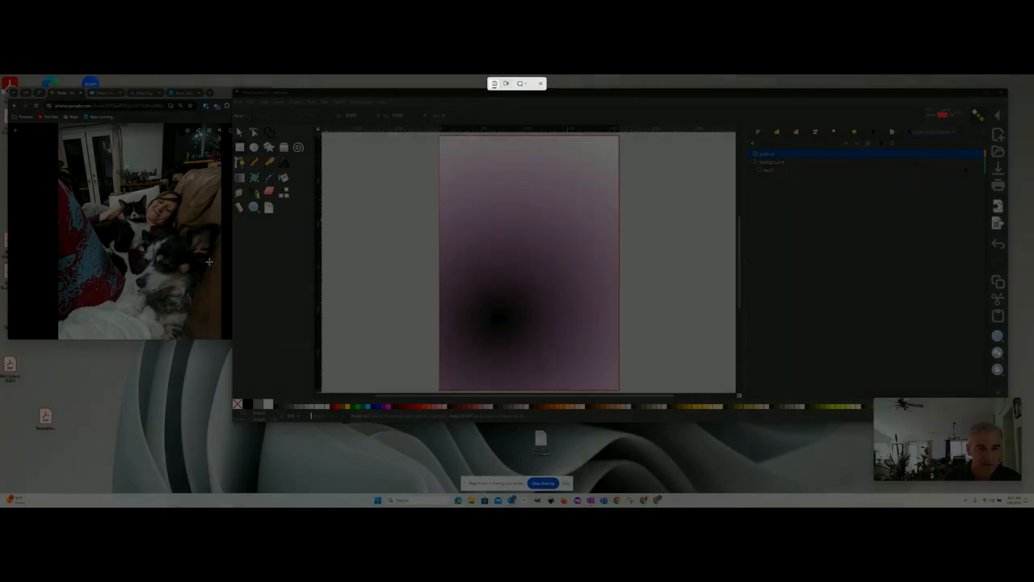
key("Escape")
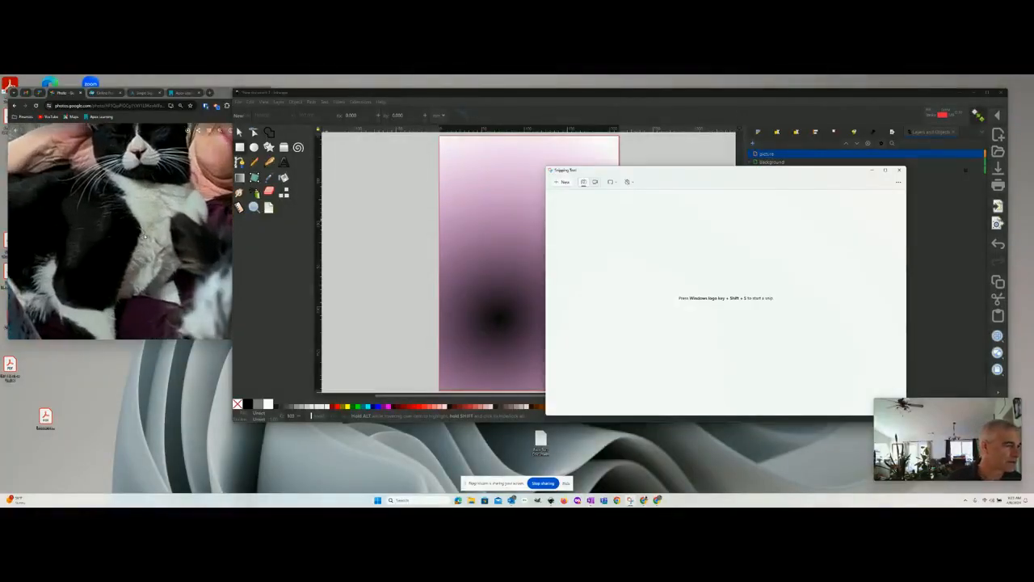
left_click(160, 276)
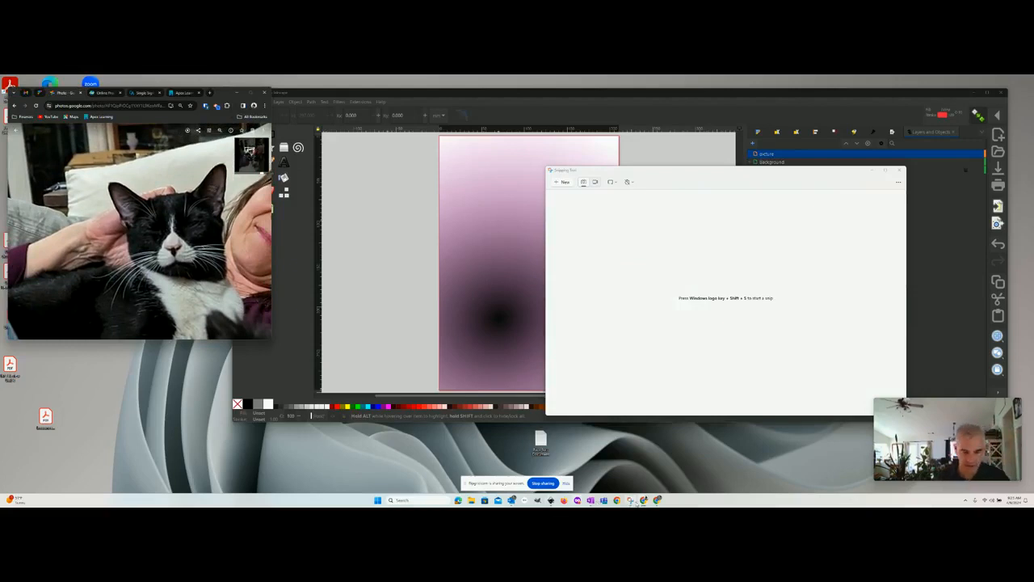
left_click(563, 169)
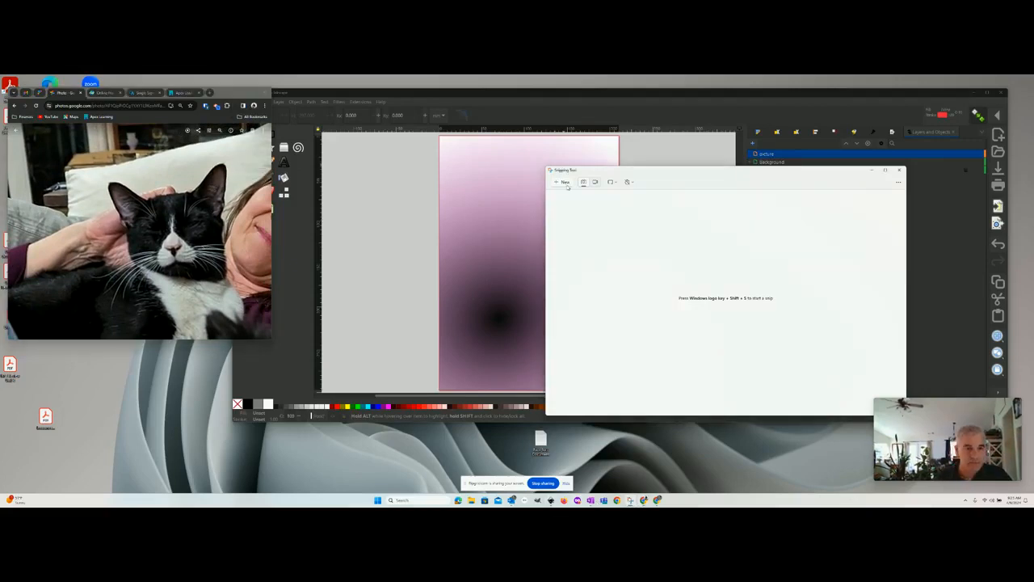
left_click(565, 183)
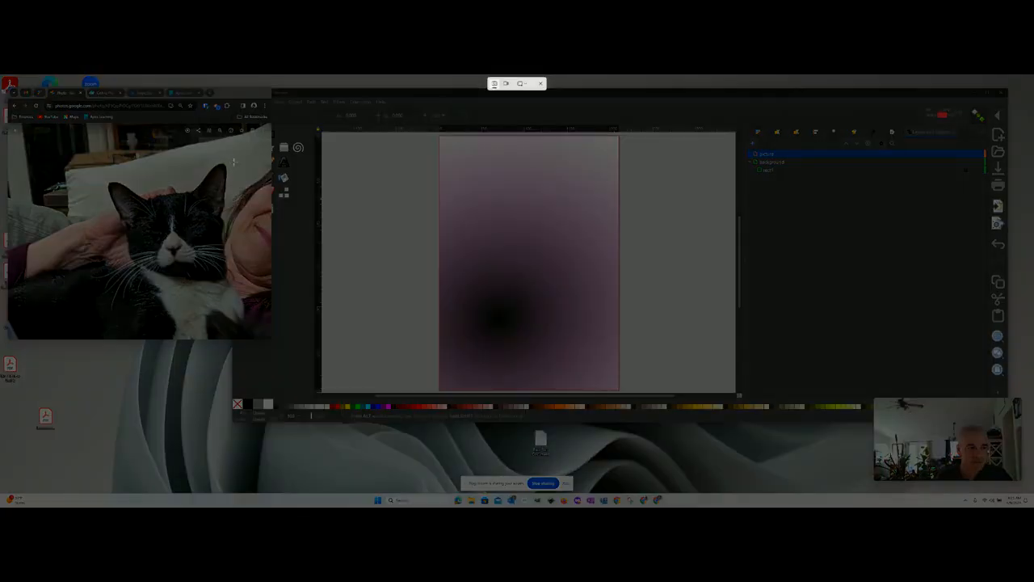
left_click_drag(234, 162, 103, 287)
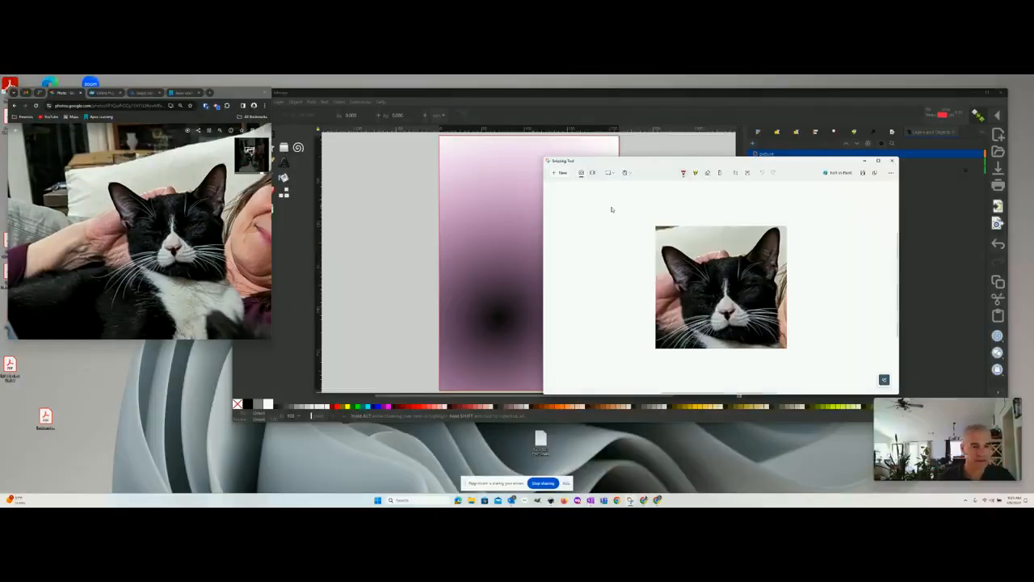
- Return to the Inkscape document and paste the cat snip onto the picture layer, over the upper part of the page
left_click(490, 185)
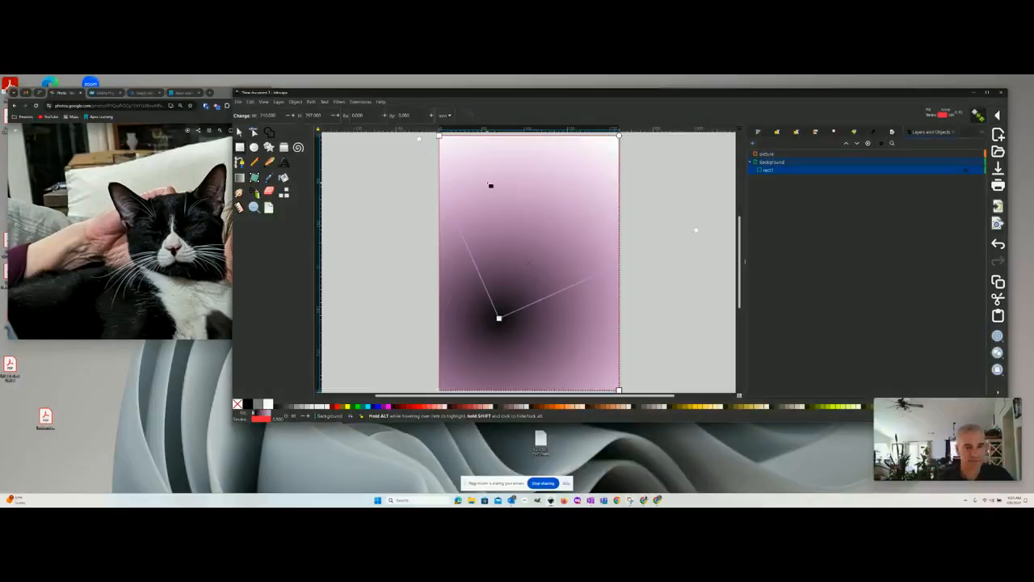
left_click(763, 154)
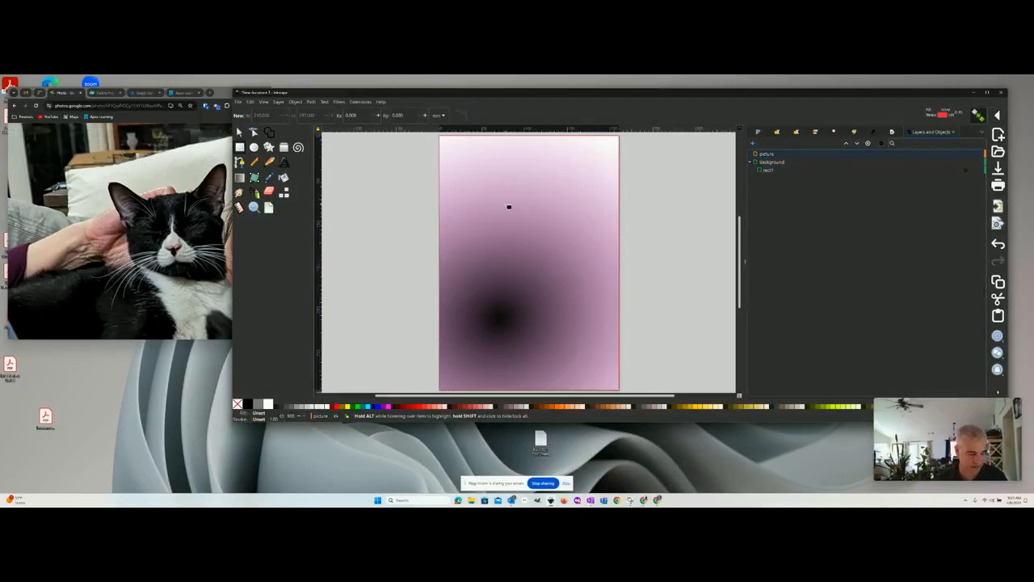
key("ctrl+v")
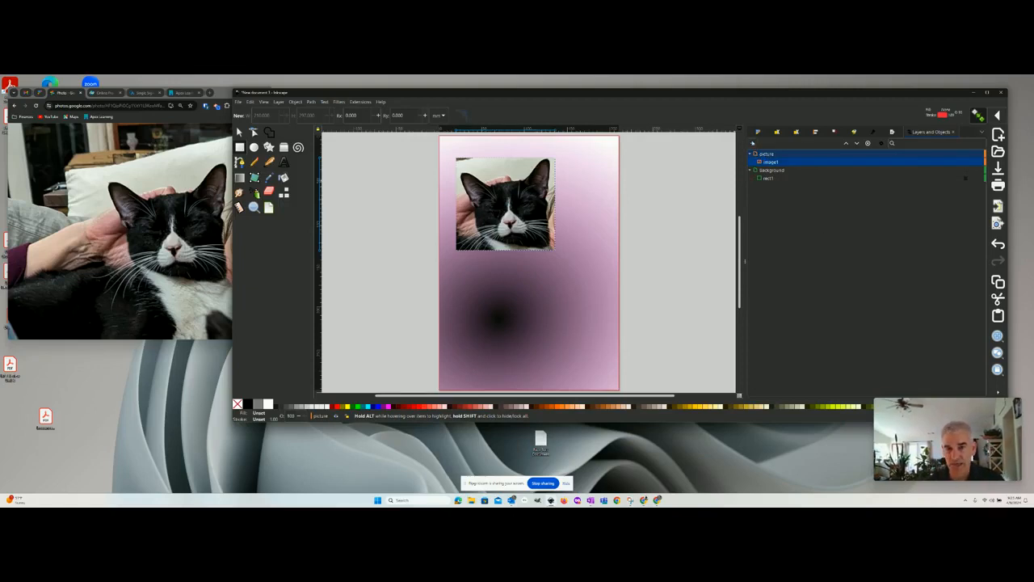
- Add a layer named trace and move it above the picture layer as a separate top-level layer
left_click(753, 144)
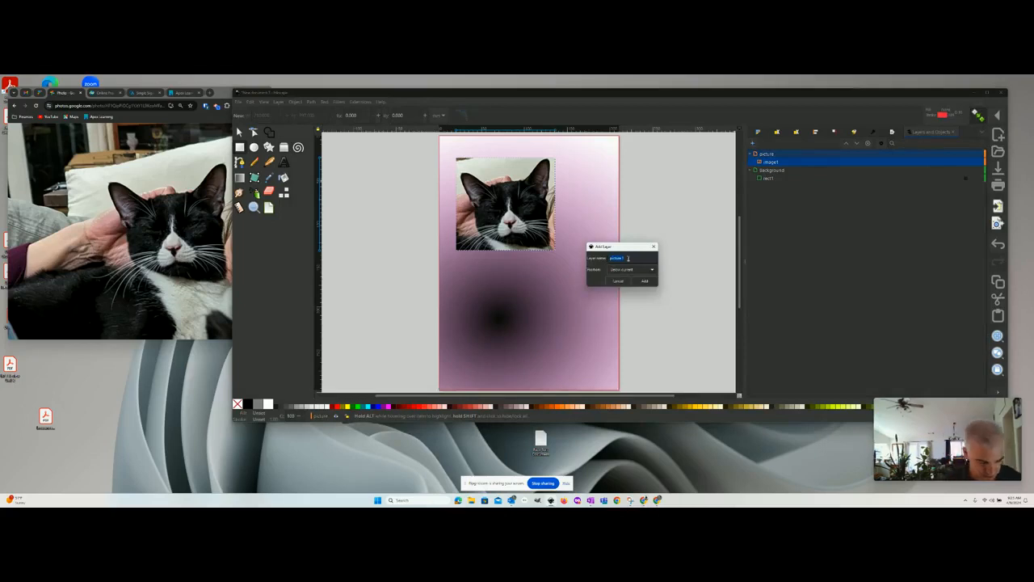
type("trace")
key("Return")
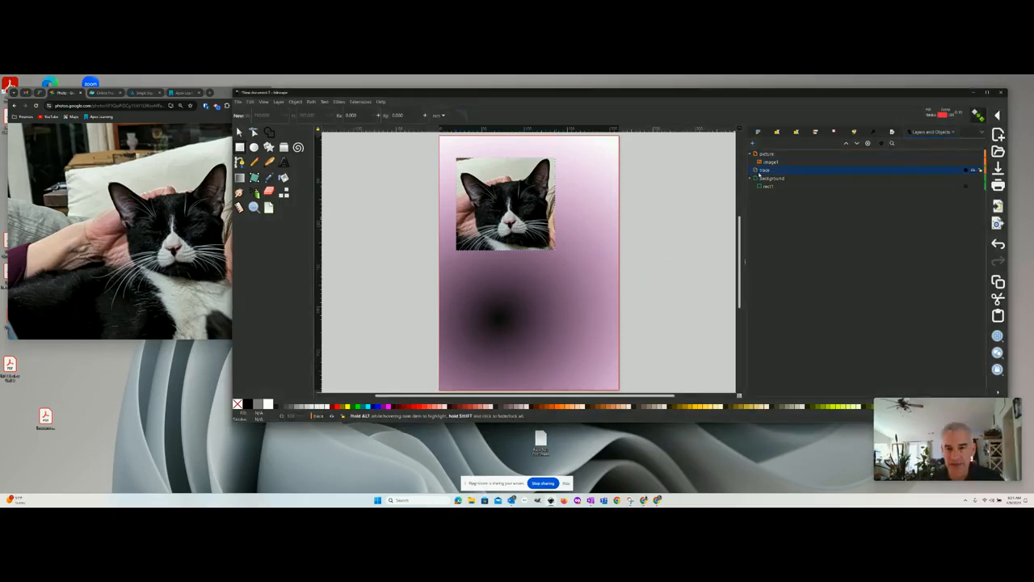
mouse_move(756, 171)
left_mouse_down()
mouse_move(759, 154)
mouse_move(772, 153)
left_mouse_up()
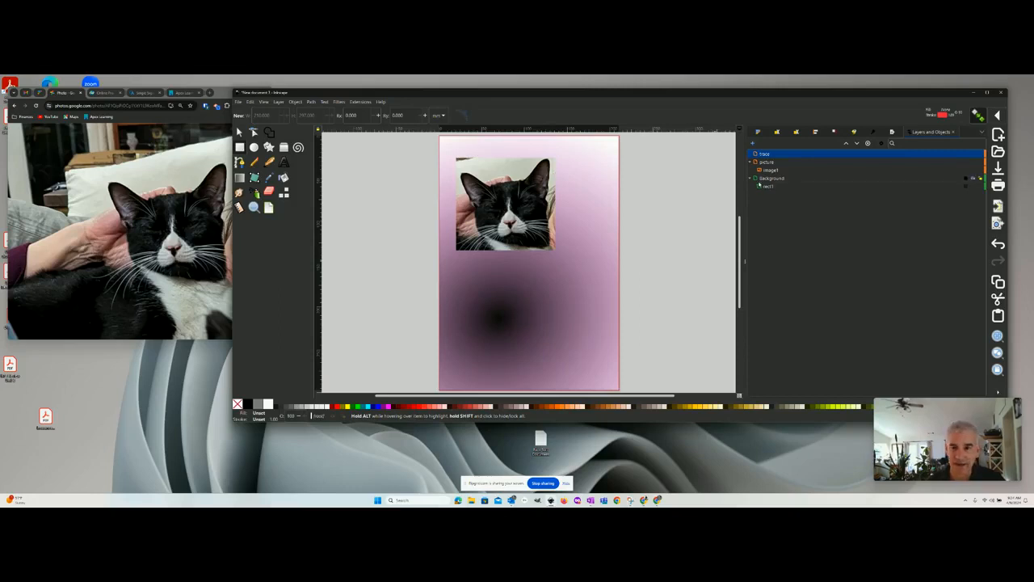
- Hide the Background layer, and toggle the cat image's visibility off and back on
left_click(970, 177)
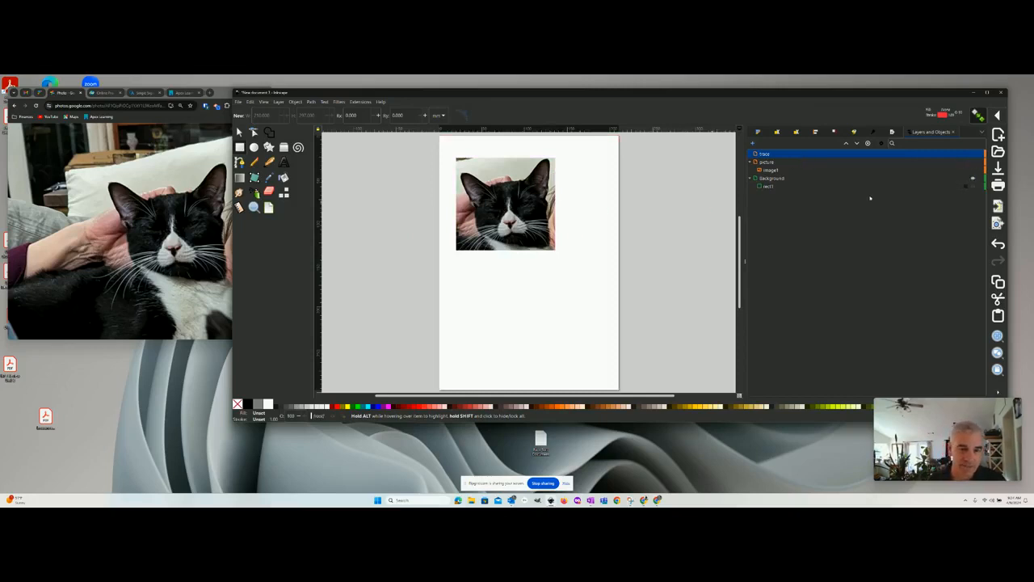
left_click(971, 170)
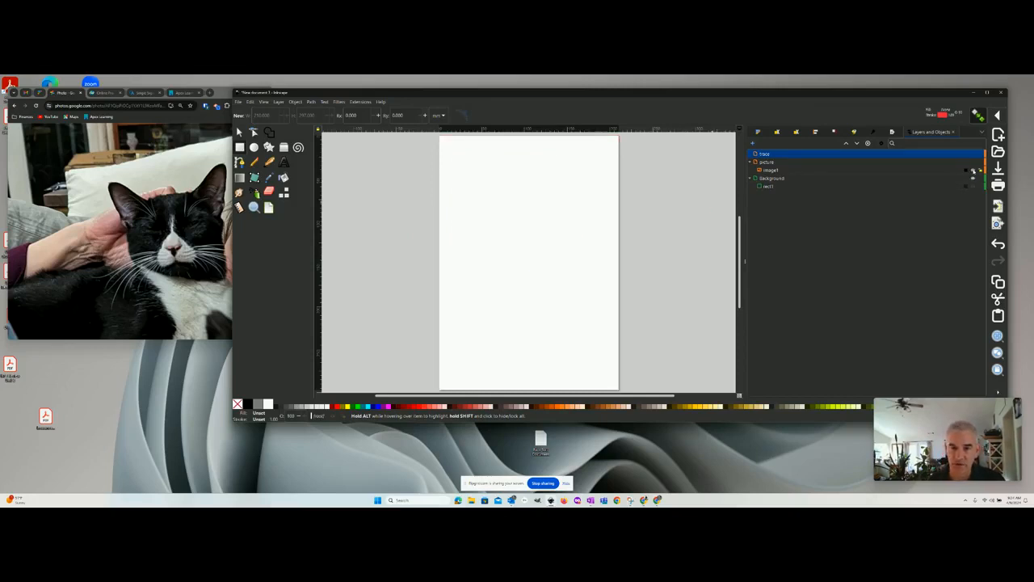
left_click(972, 170)
left_click(973, 169)
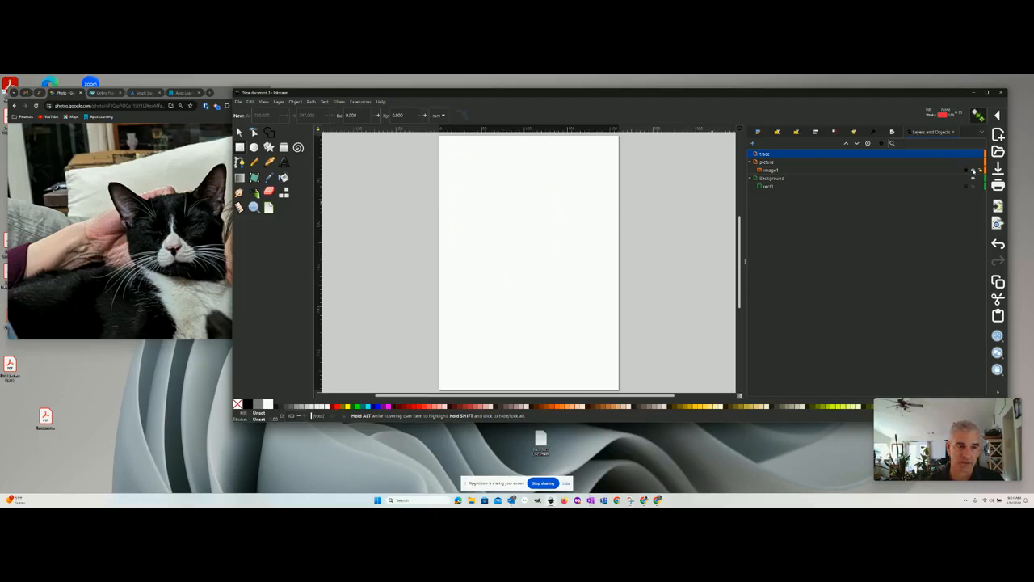
left_click(972, 170)
scroll(505, 227, "up", 2)
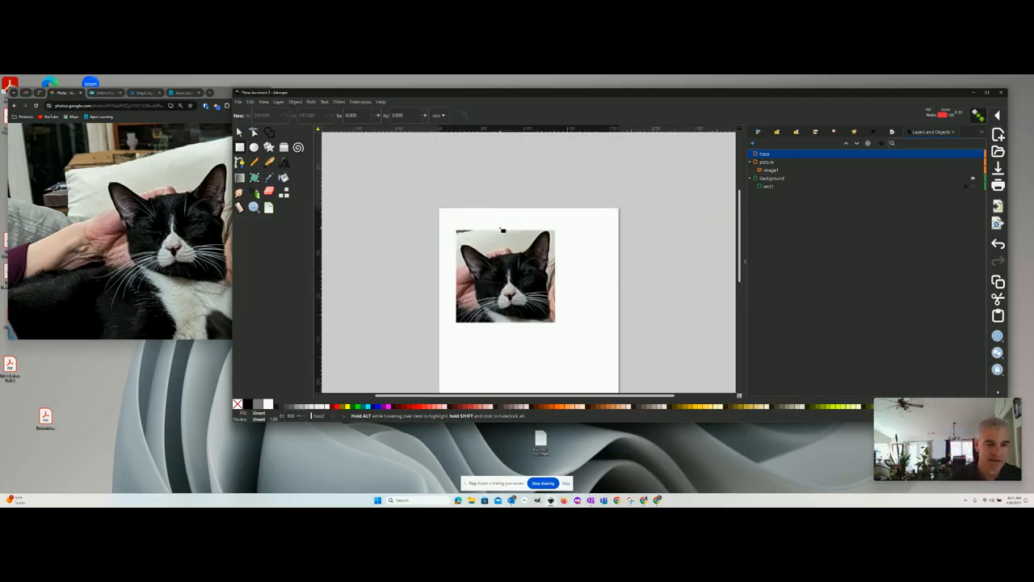
- Trace the cat's head outline on the trace layer with the Pencil tool, redrawing the right cheek and outer ear edge as a separate stroke
left_click(773, 156)
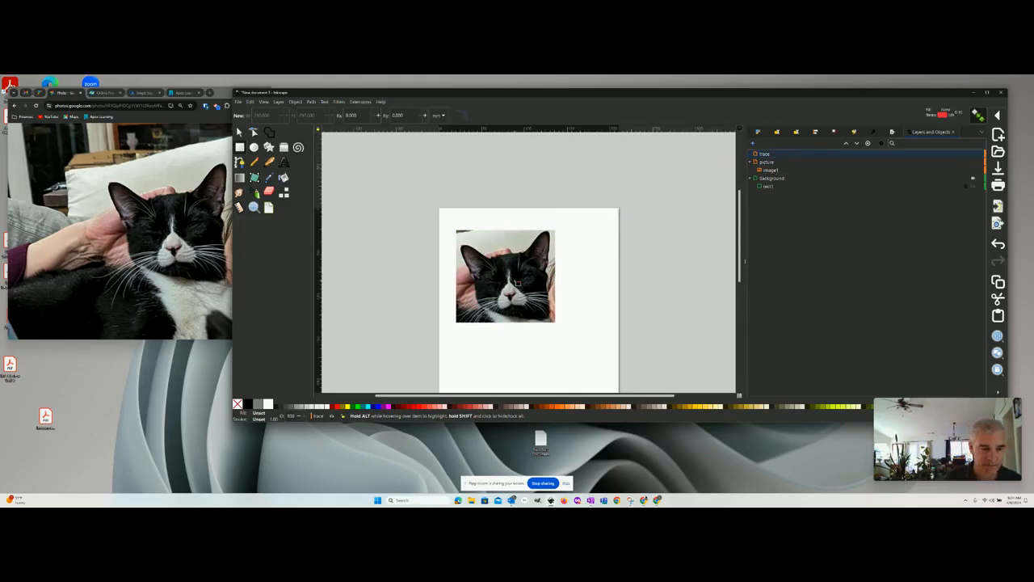
scroll(512, 268, "down", 1)
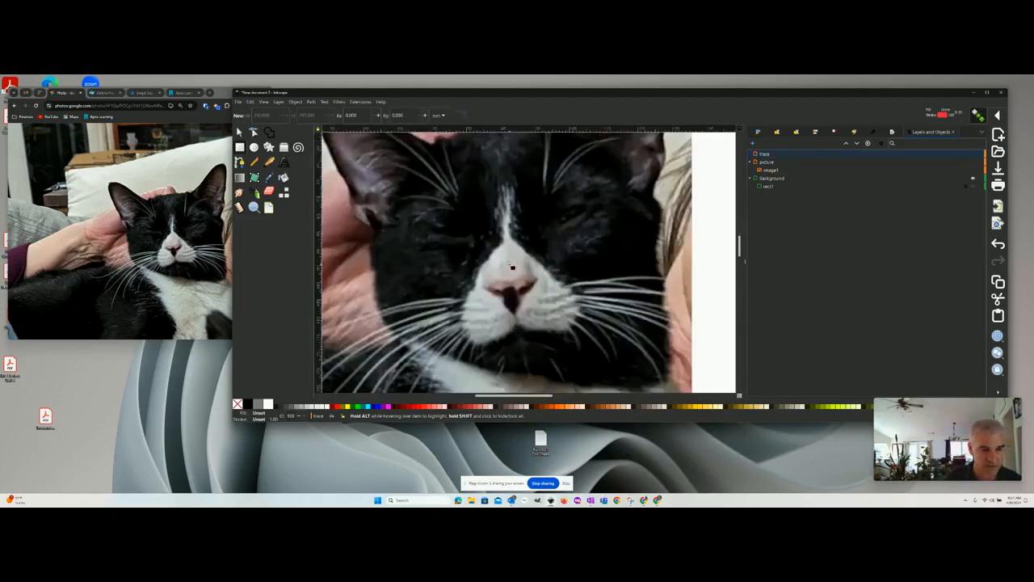
scroll(512, 266, "down", 2)
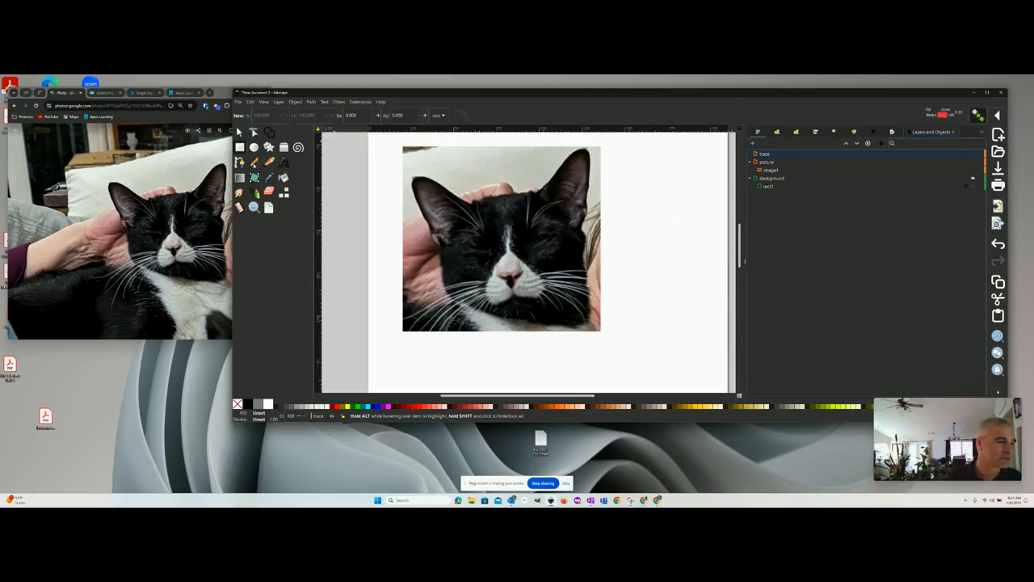
left_click(269, 162)
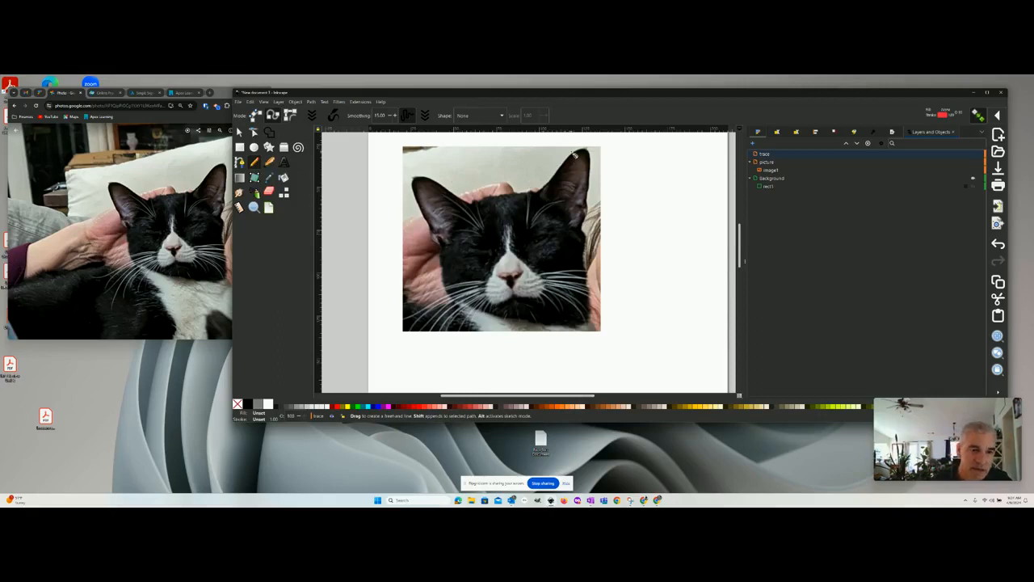
left_click_drag(575, 158, 556, 181)
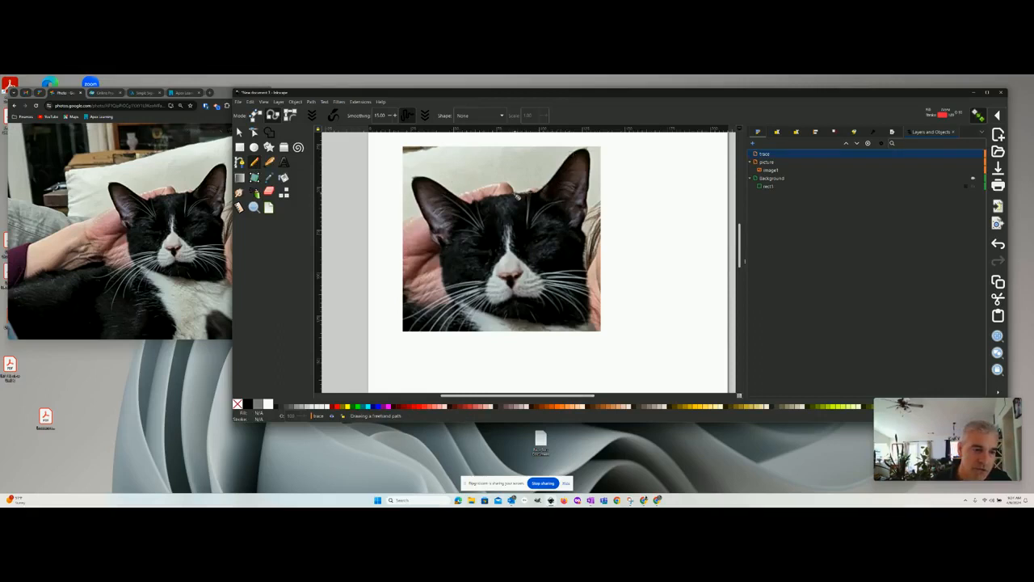
left_click_drag(518, 196, 493, 198)
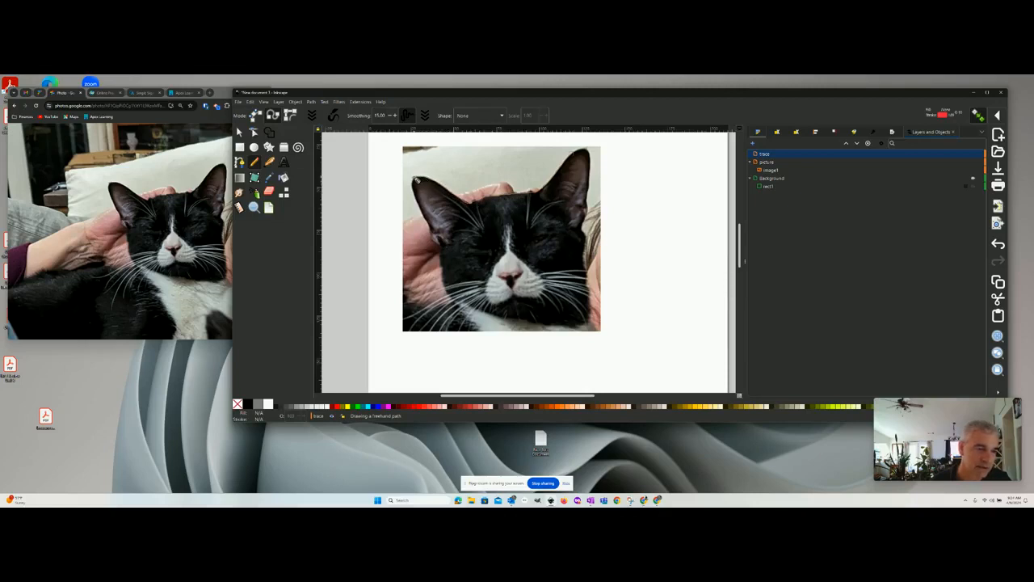
mouse_move(415, 180)
left_mouse_down()
mouse_move(445, 252)
mouse_move(450, 294)
mouse_move(486, 316)
mouse_move(591, 325)
mouse_move(589, 241)
left_mouse_up()
key("ctrl+z")
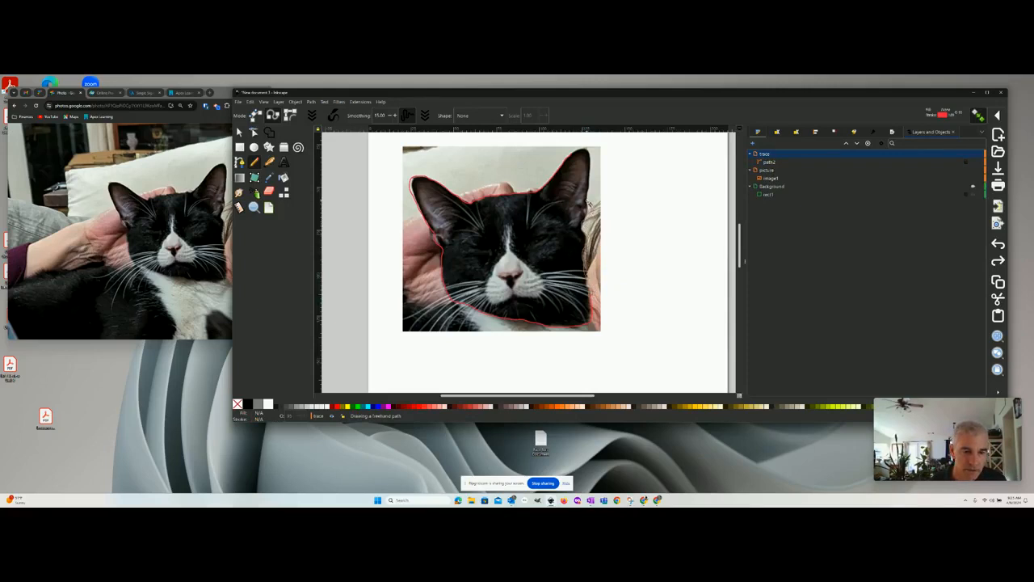
left_click_drag(589, 205, 590, 192)
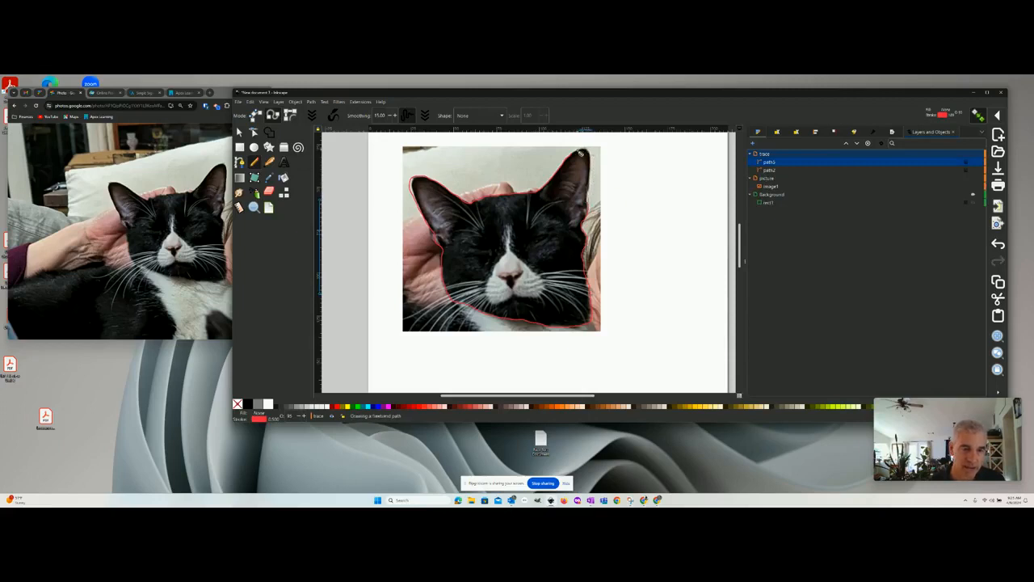
left_click_drag(581, 154, 576, 154)
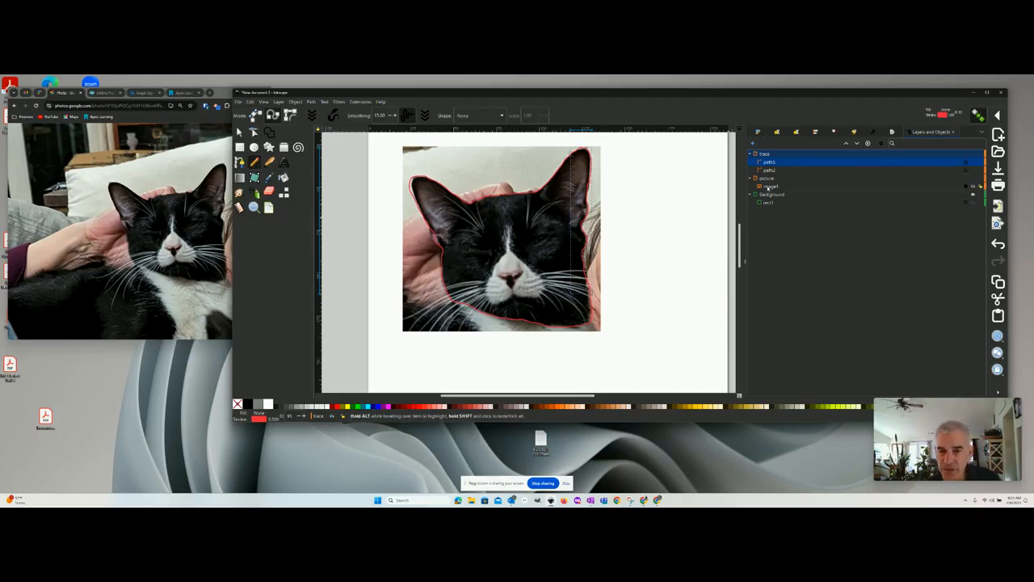
- Hide the cat image to check the traced outline on its own, and show the image again
left_click(973, 186)
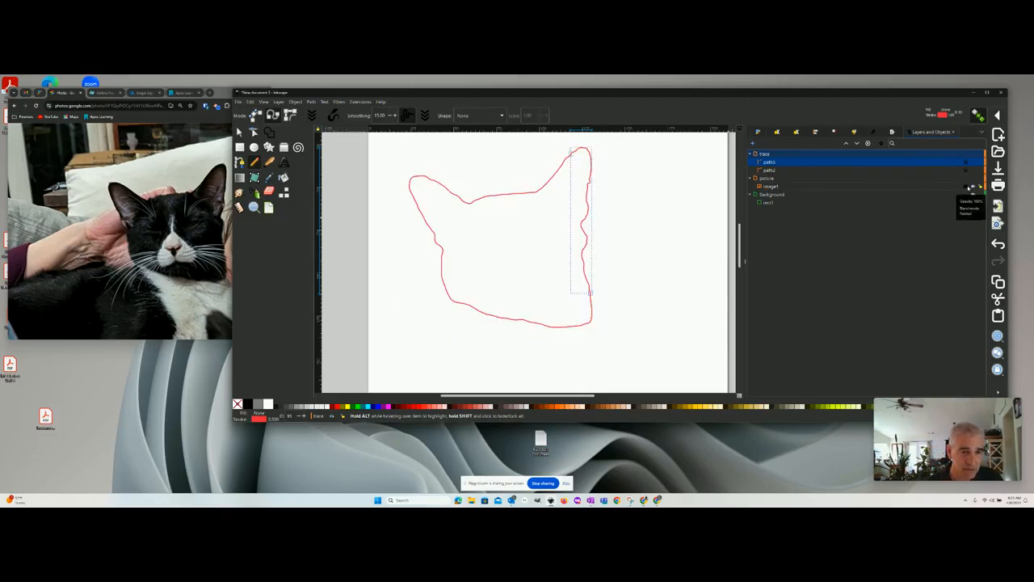
left_click(968, 187)
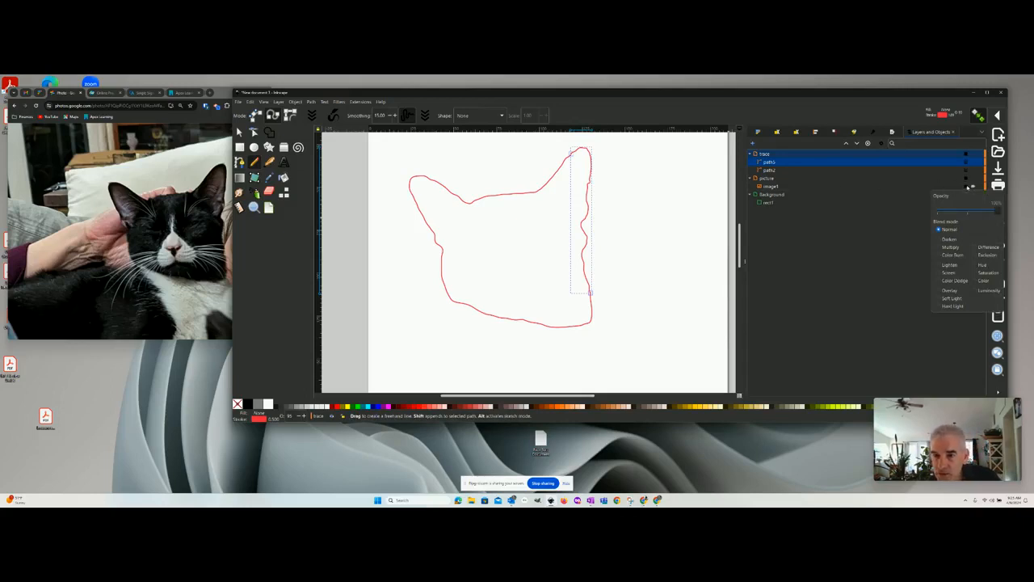
left_click(966, 187)
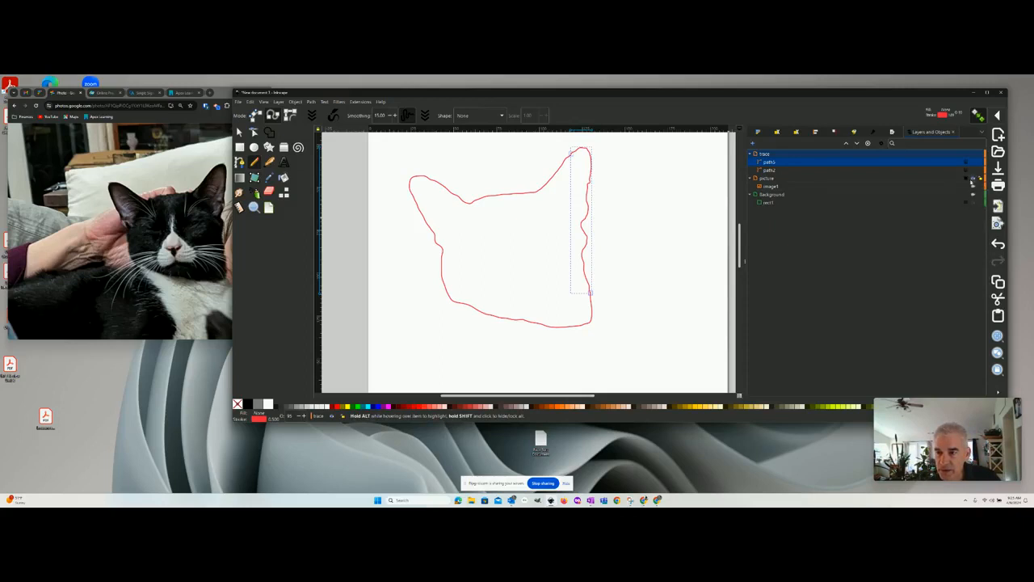
left_click(972, 187)
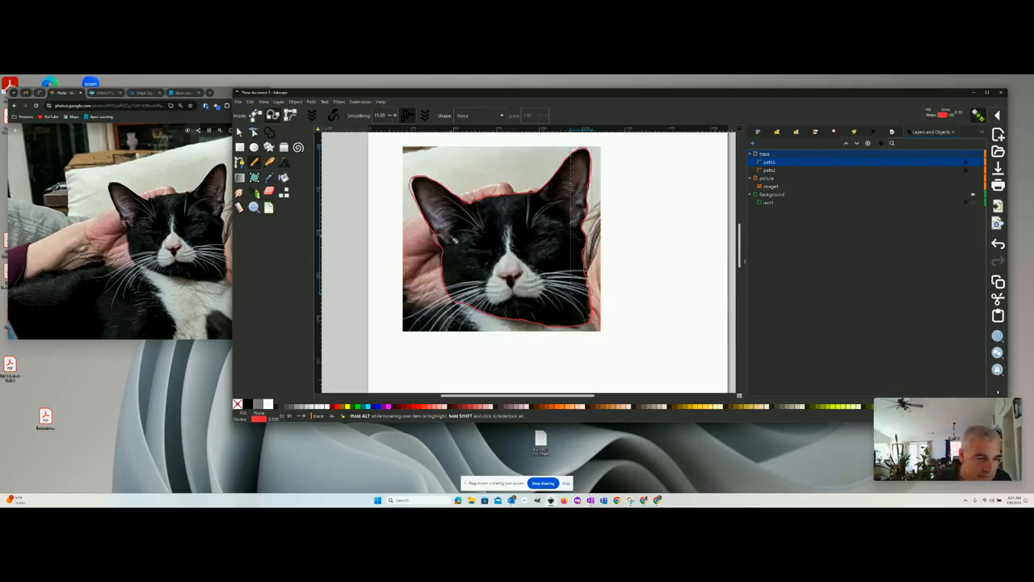
- Trace the inner contours of both ears as freehand shapes inside the head outline
mouse_move(452, 248)
left_mouse_down()
mouse_move(457, 210)
mouse_move(447, 199)
left_mouse_up()
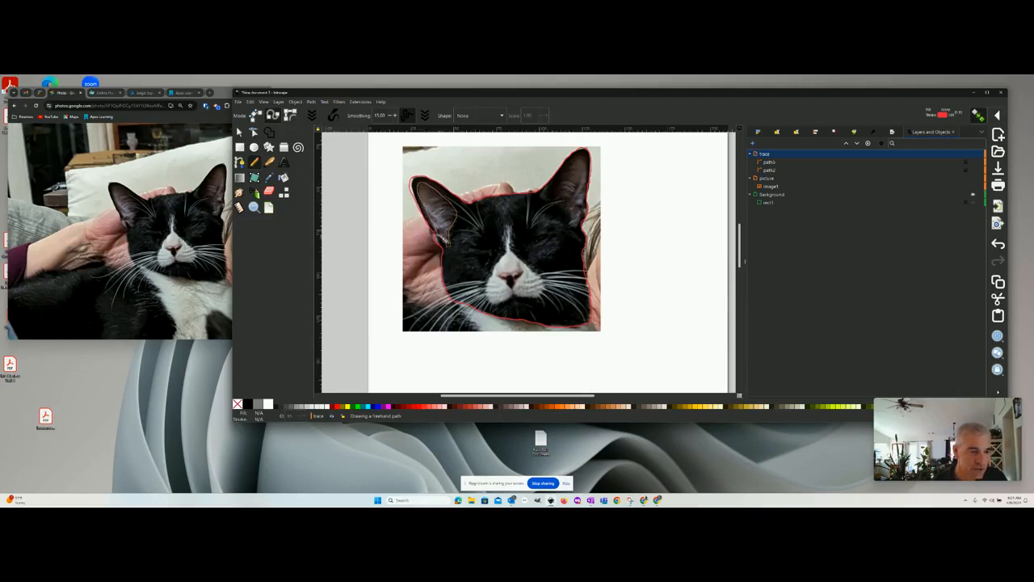
left_click_drag(443, 239, 448, 245)
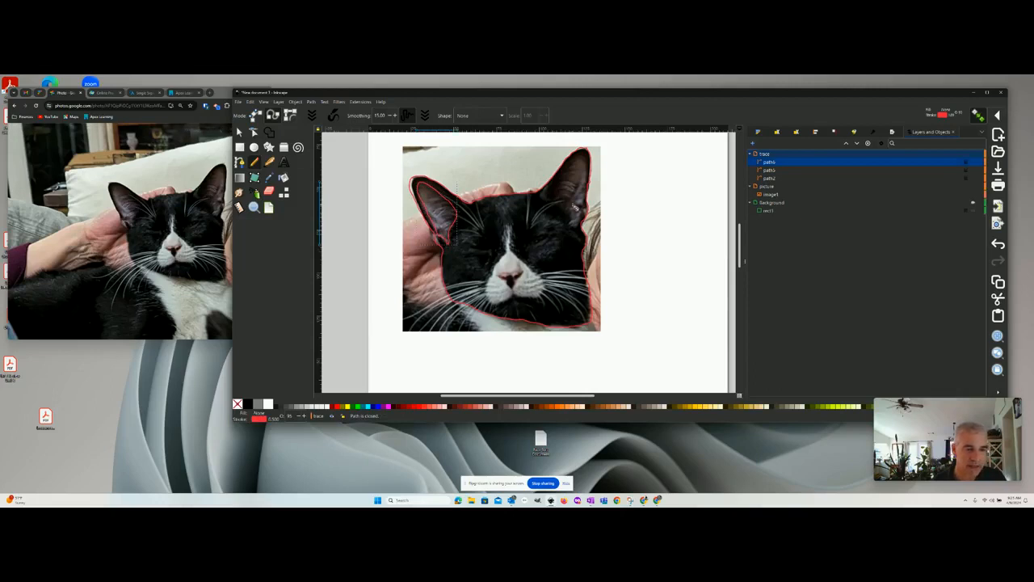
mouse_move(572, 230)
left_mouse_down()
mouse_move(588, 172)
mouse_move(579, 156)
mouse_move(555, 195)
mouse_move(573, 228)
left_mouse_up()
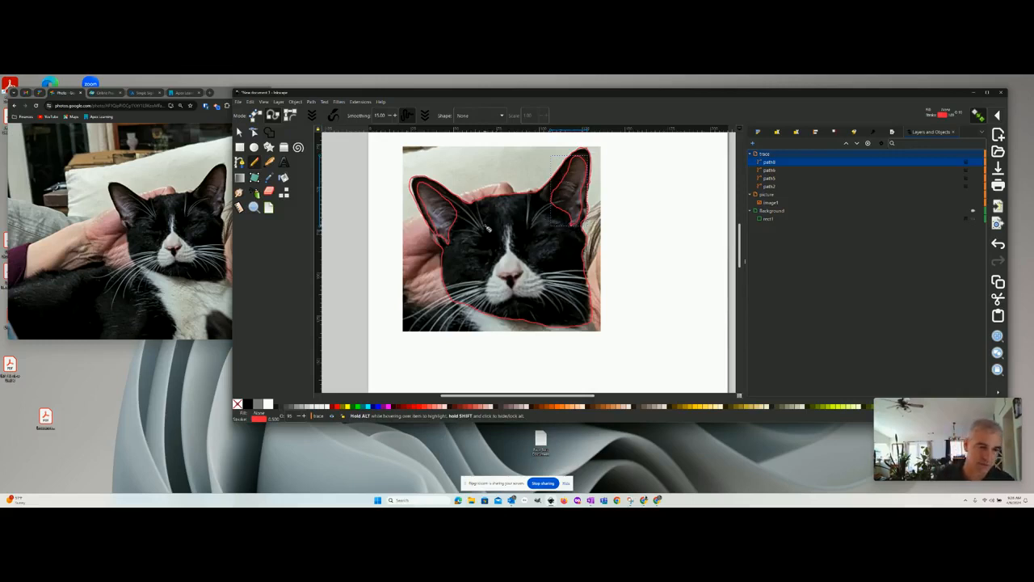
- Draw freehand strokes over the fur tufts beside both ears and the whiskers on the right side of the muzzle
mouse_move(488, 229)
left_mouse_down()
mouse_move(476, 202)
mouse_move(485, 223)
mouse_move(452, 204)
mouse_move(463, 220)
mouse_move(477, 217)
mouse_move(467, 219)
left_mouse_up()
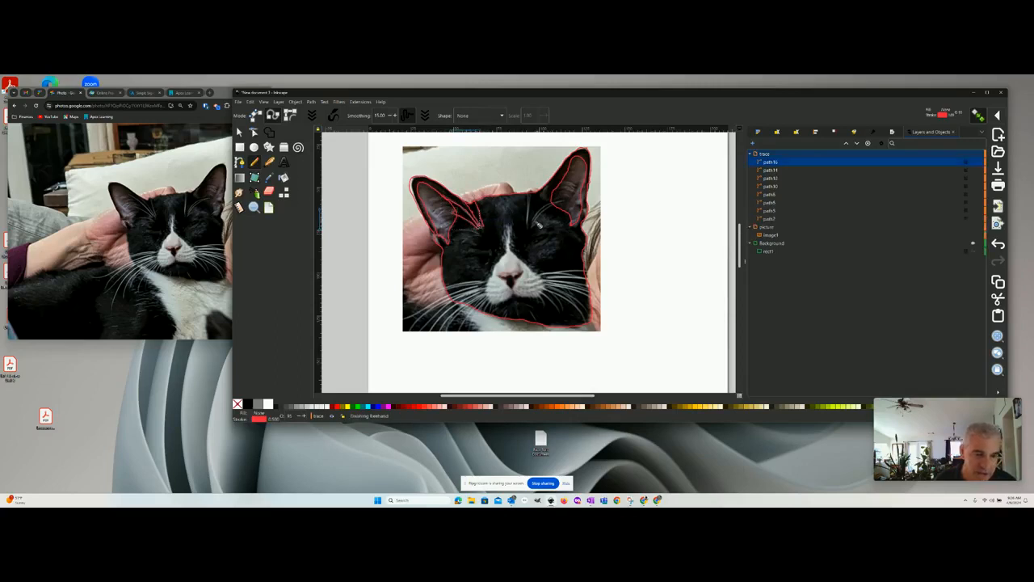
mouse_move(531, 227)
left_mouse_down()
mouse_move(559, 201)
mouse_move(535, 212)
mouse_move(560, 202)
left_mouse_up()
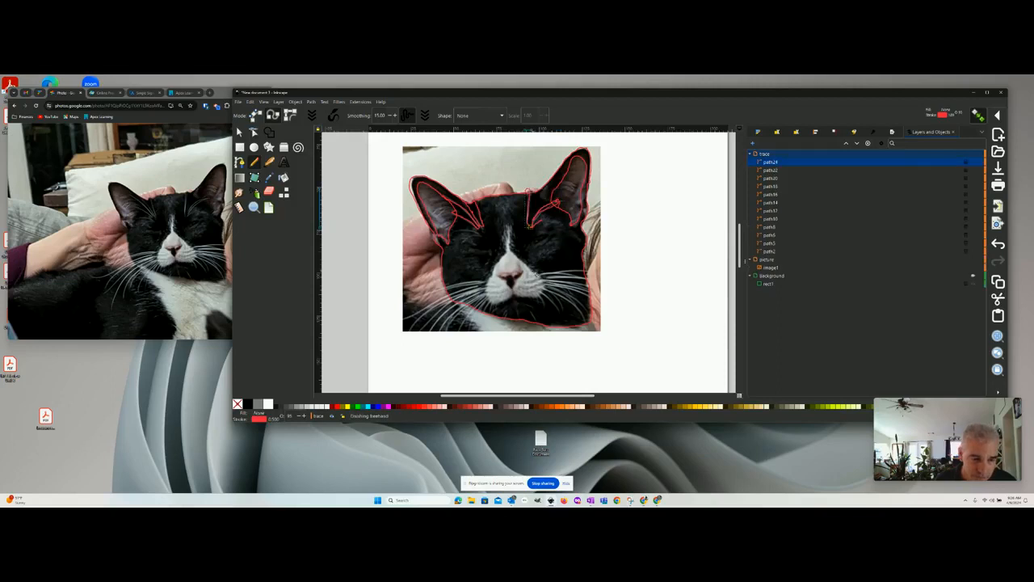
mouse_move(542, 278)
left_mouse_down()
mouse_move(592, 271)
mouse_move(568, 284)
mouse_move(590, 286)
mouse_move(558, 282)
mouse_move(588, 292)
left_mouse_up()
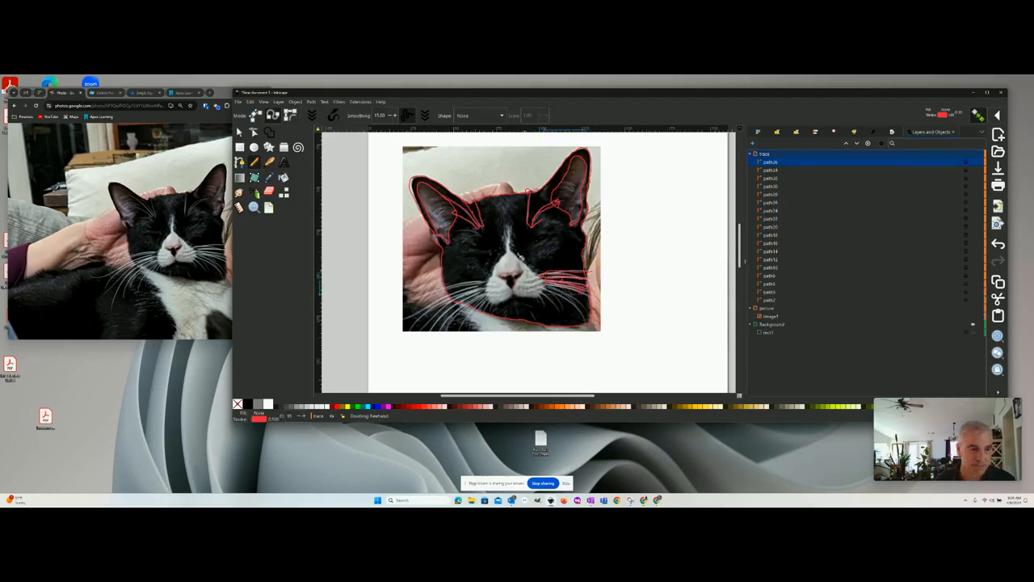
key("b")
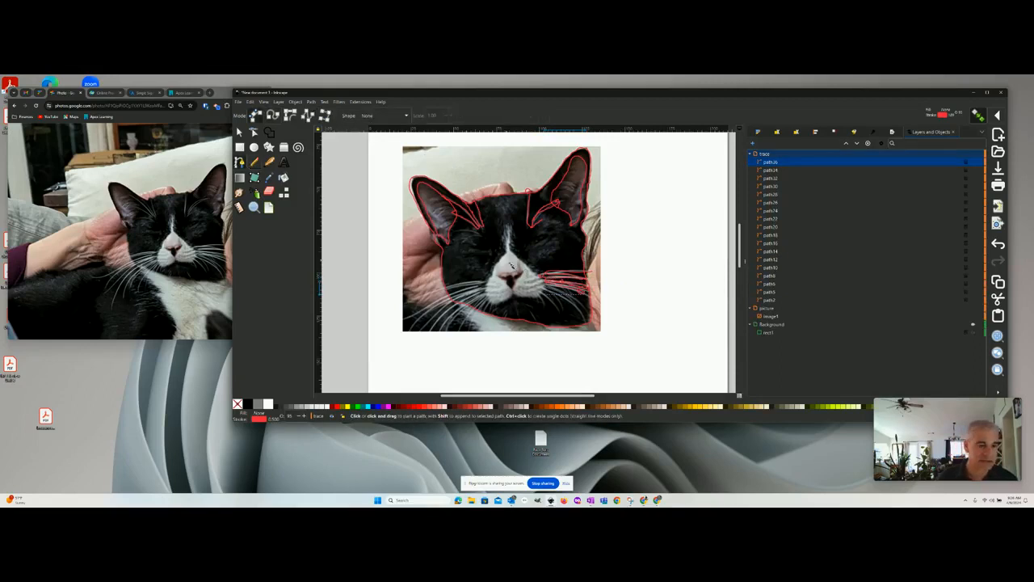
left_click(551, 281)
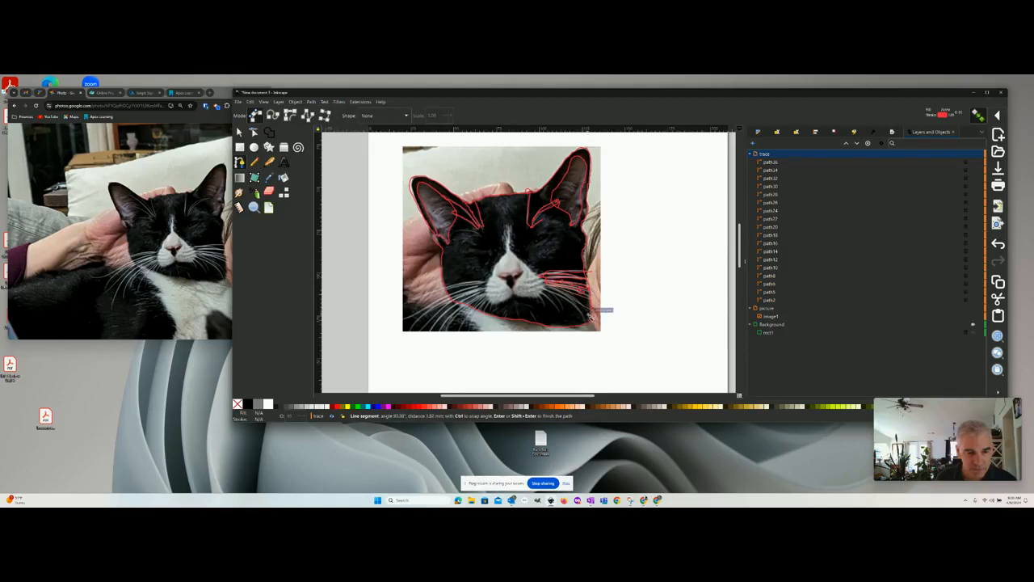
left_click_drag(595, 321, 571, 299)
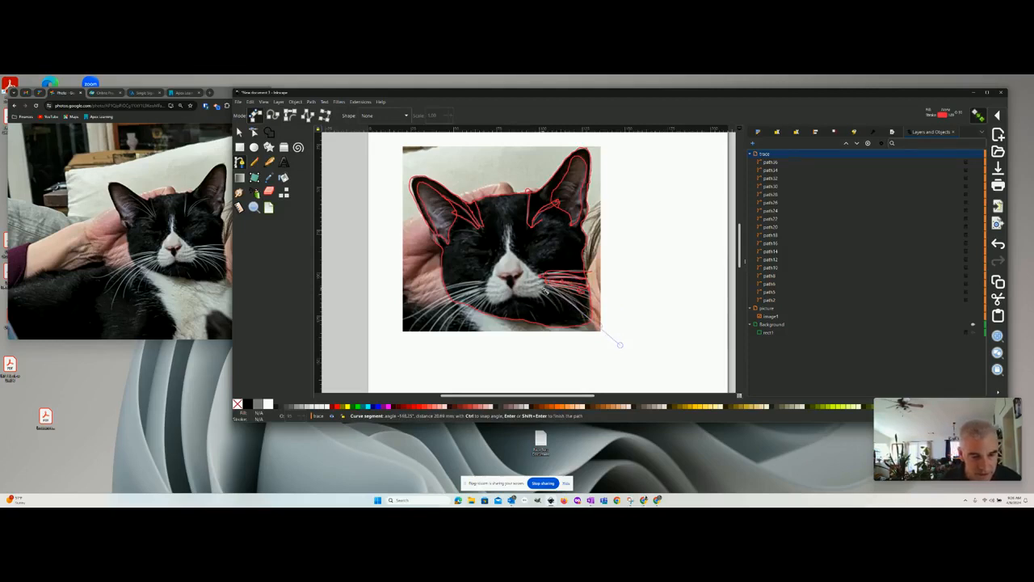
key("Escape")
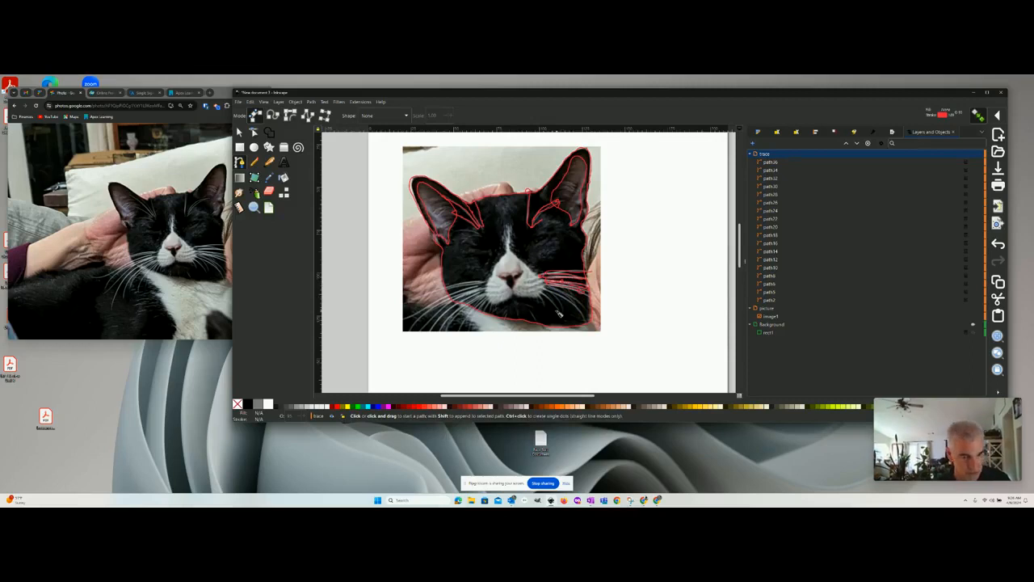
- Undo the last two whisker strokes and redraw the lower right-hand whiskers freehand with the Pencil tool
key("ctrl+z")
key("ctrl+z")
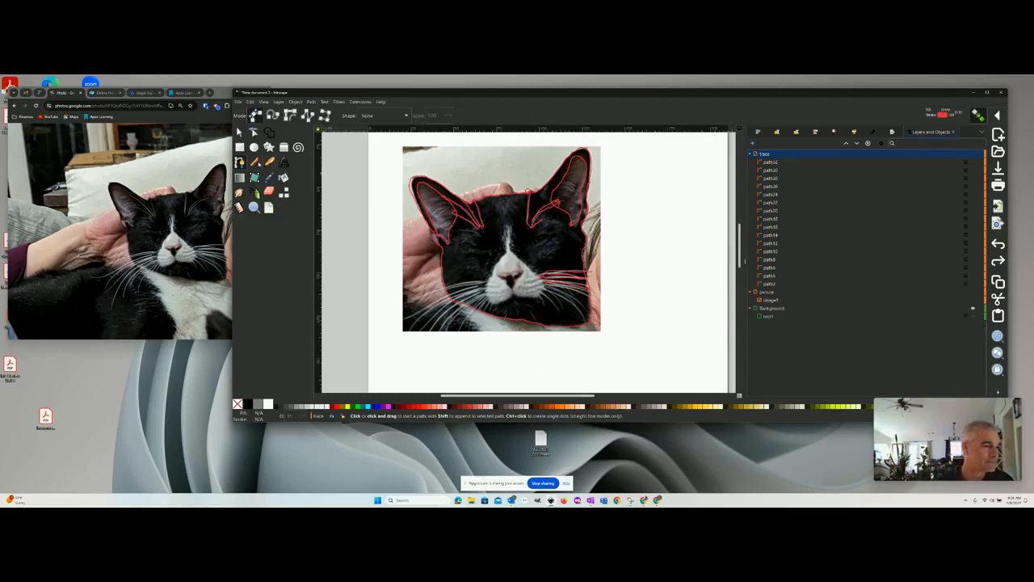
key("p")
mouse_move(552, 283)
left_mouse_down()
mouse_move(589, 288)
mouse_move(594, 300)
left_mouse_up()
left_click_drag(556, 290, 591, 316)
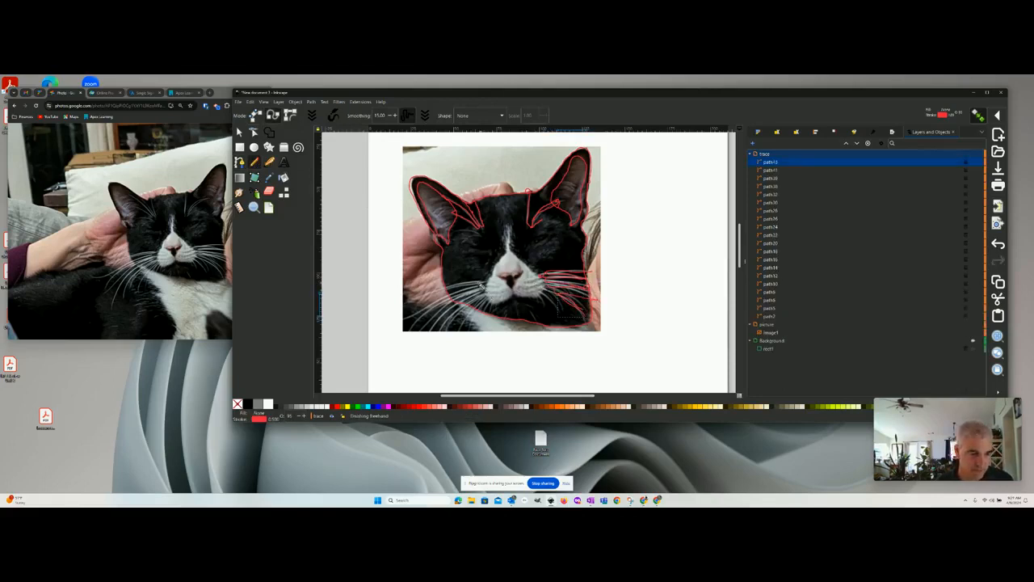
mouse_move(482, 283)
left_mouse_down()
mouse_move(412, 282)
mouse_move(468, 297)
mouse_move(413, 318)
left_mouse_up()
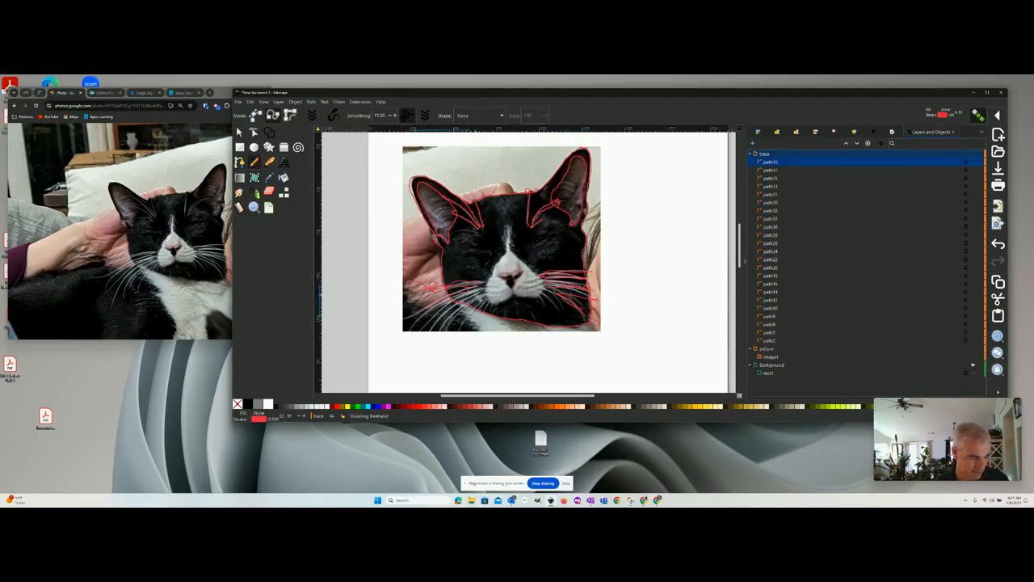
key("ctrl+z")
key("ctrl+z")
key("ctrl+z")
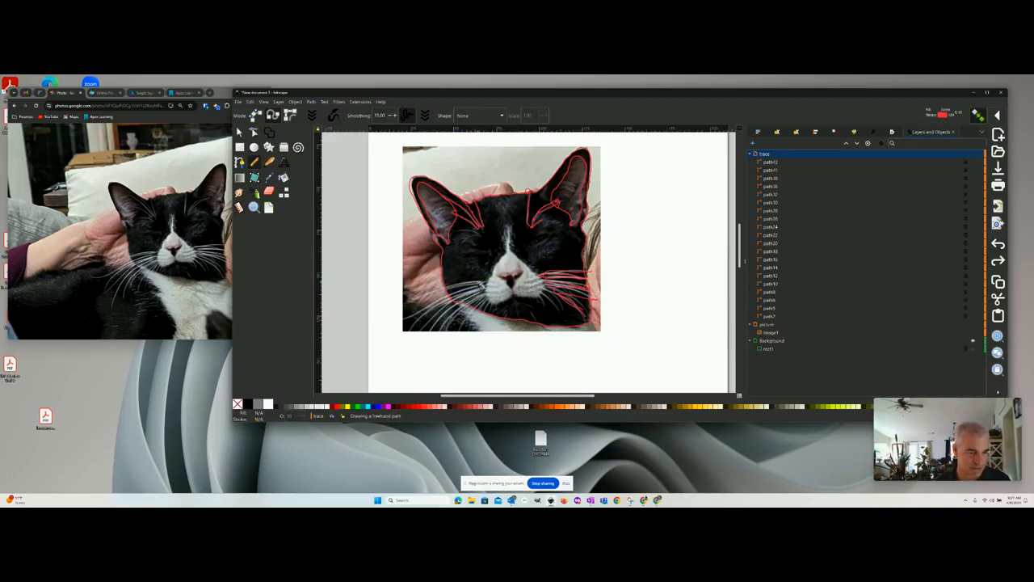
left_click_drag(428, 295, 478, 287)
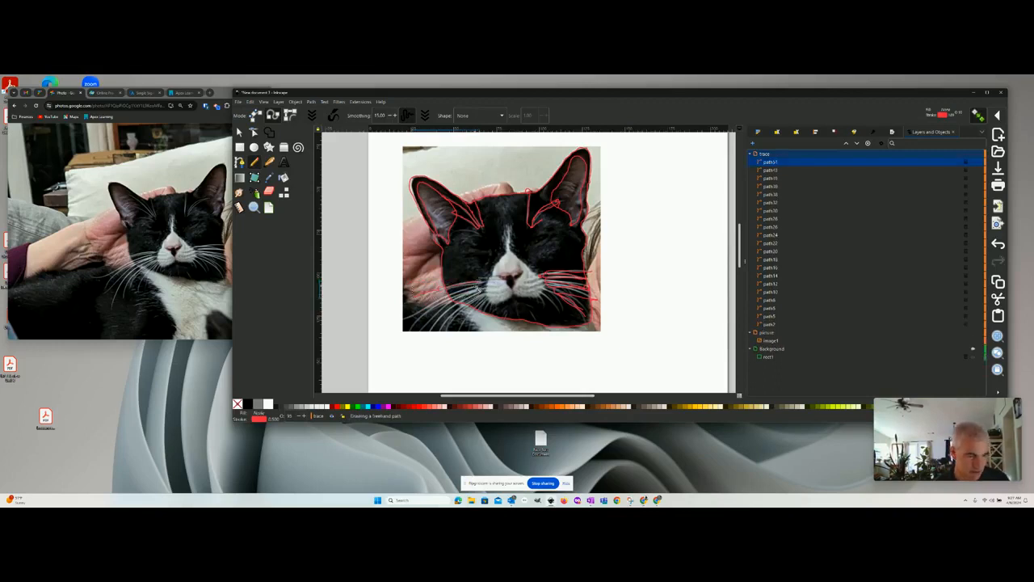
key("ctrl+z")
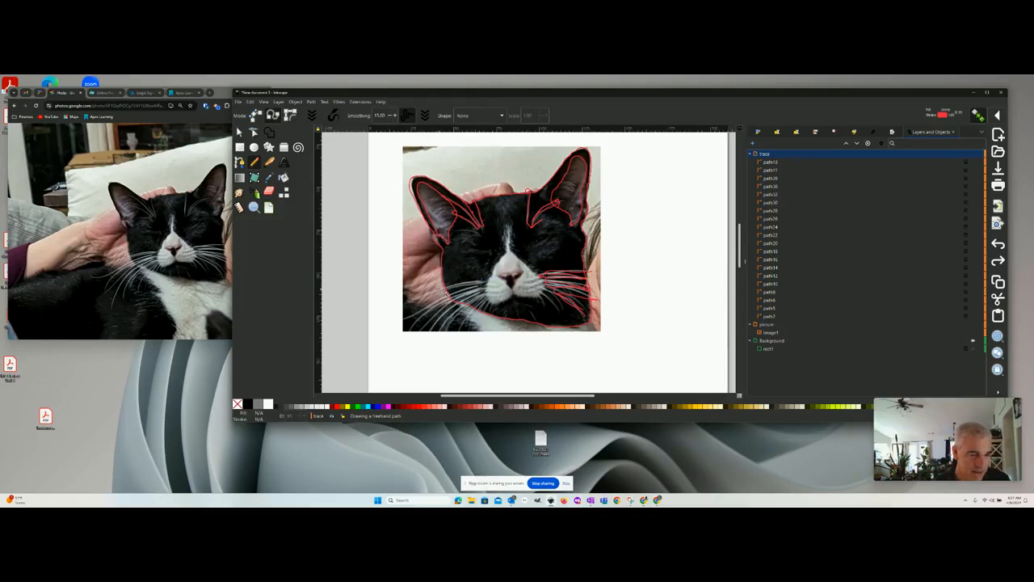
- Draw the whiskers on the left side of the muzzle as separate freehand strokes fanning outward and down
mouse_move(437, 289)
left_mouse_down()
mouse_move(470, 291)
mouse_move(416, 298)
mouse_move(439, 307)
mouse_move(413, 312)
left_mouse_up()
left_click_drag(478, 295, 420, 315)
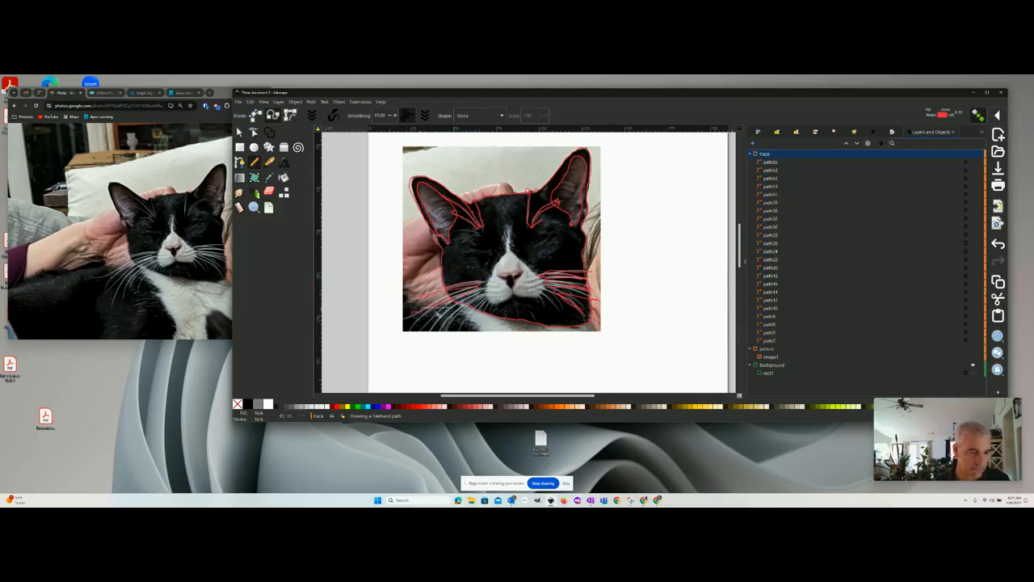
left_click_drag(482, 301, 425, 327)
mouse_move(480, 302)
left_mouse_down()
mouse_move(437, 324)
mouse_move(471, 340)
mouse_move(469, 331)
left_mouse_up()
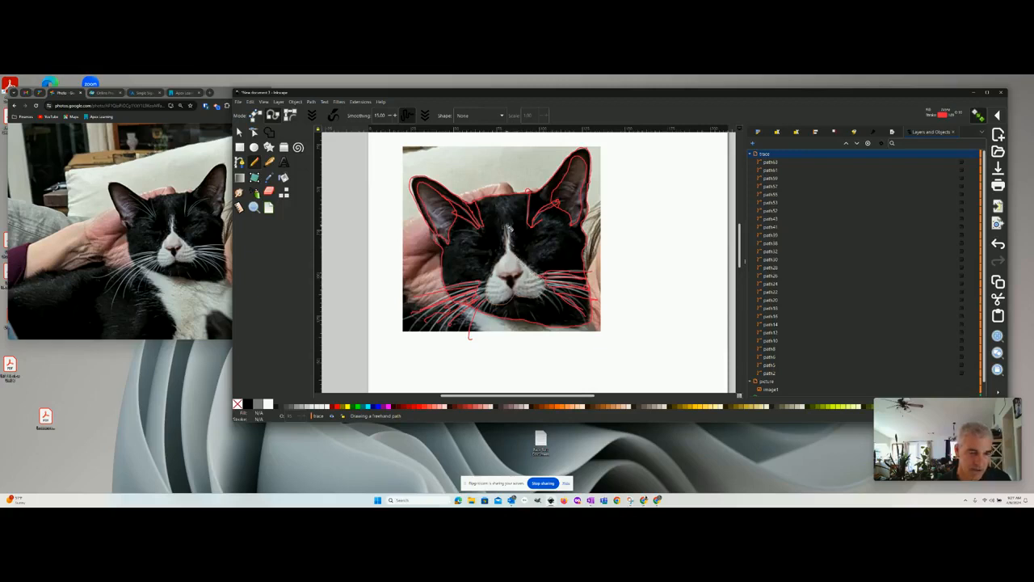
- Trace the white muzzle with its forehead blaze, the nose and both closed eyes as freehand closed shapes
left_click_drag(508, 227, 506, 225)
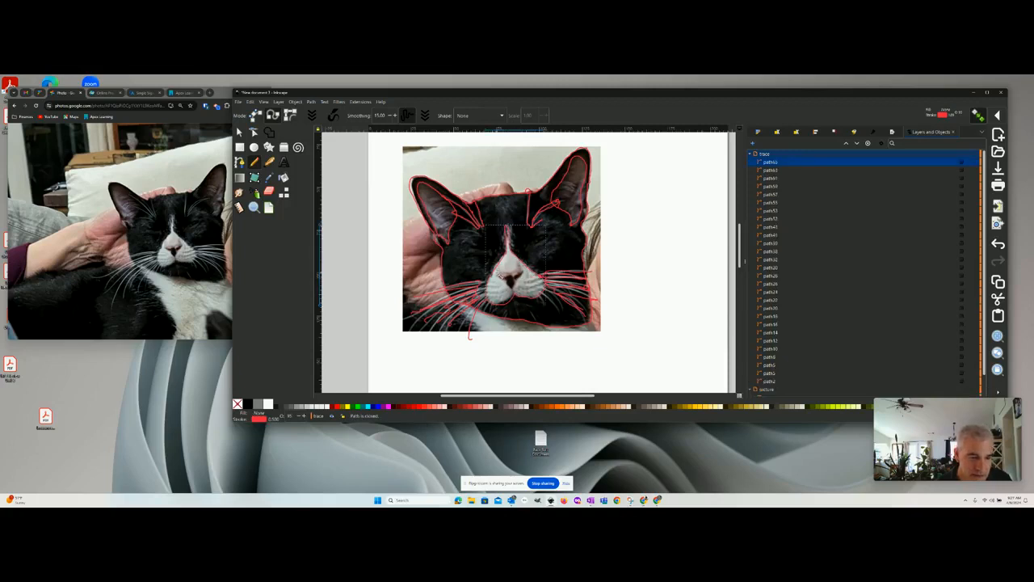
left_click(503, 274)
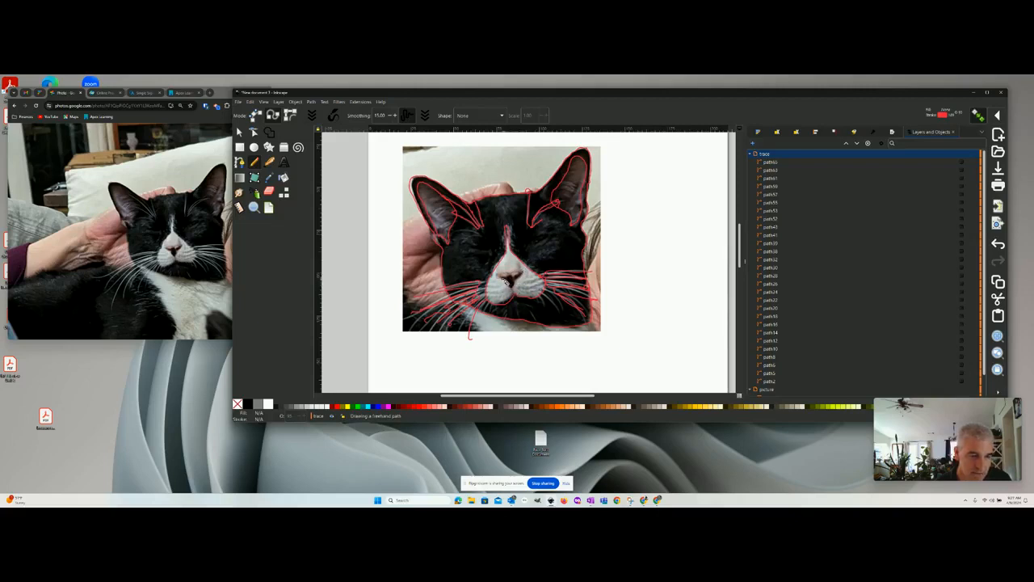
left_click_drag(503, 280, 504, 281)
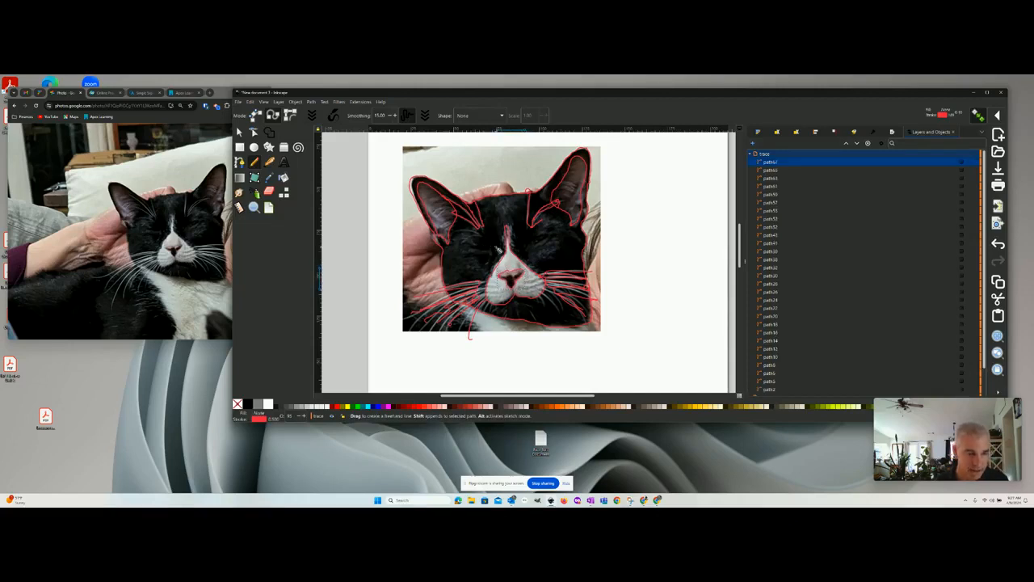
mouse_move(491, 250)
left_mouse_down()
mouse_move(465, 243)
mouse_move(557, 239)
mouse_move(545, 234)
mouse_move(535, 247)
left_mouse_up()
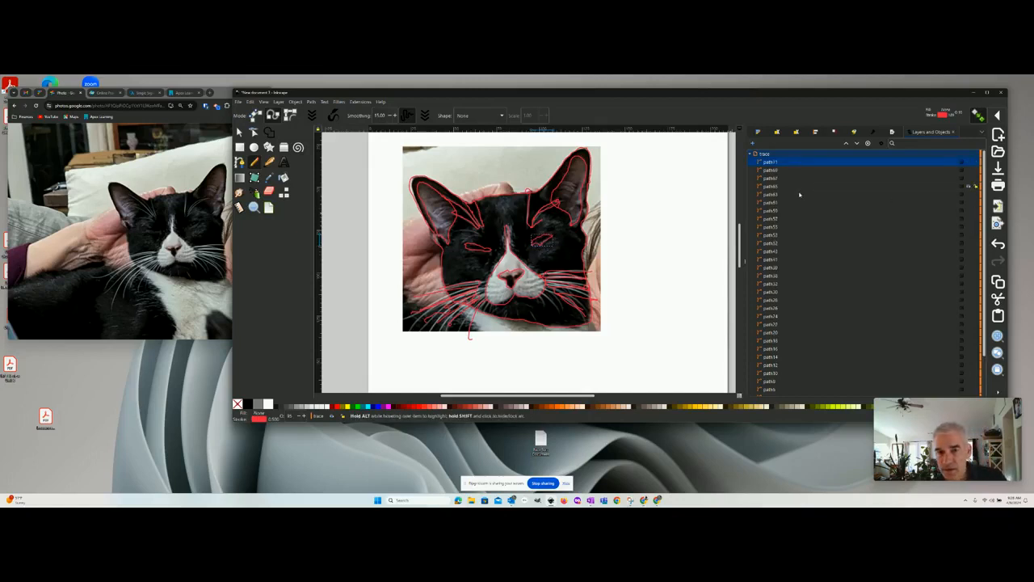
- Collapse the trace layer's path list and hide the cat image so only the traced lines show
scroll(780, 275, "down", 3)
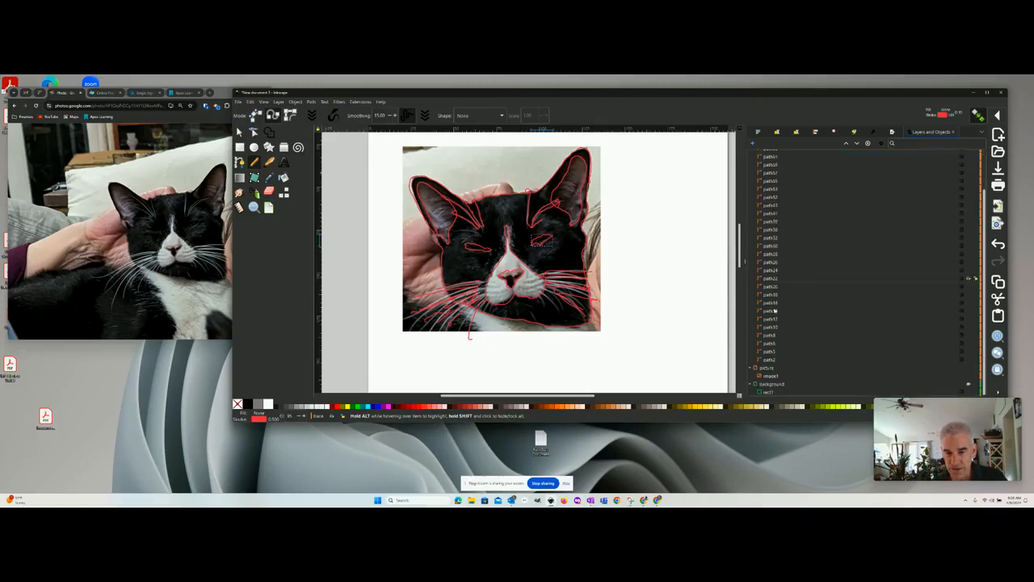
scroll(773, 338, "up", 4)
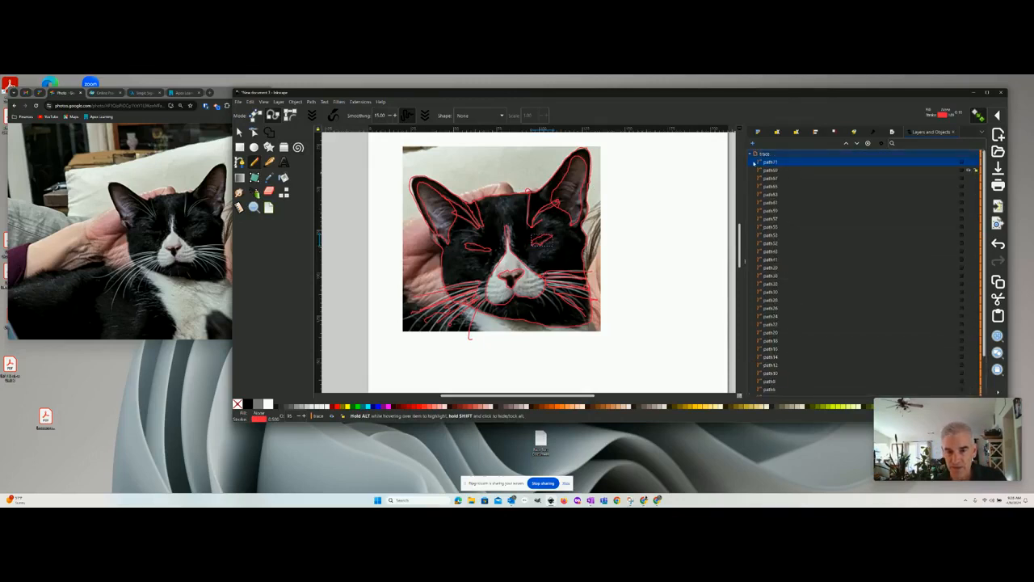
left_click(750, 154)
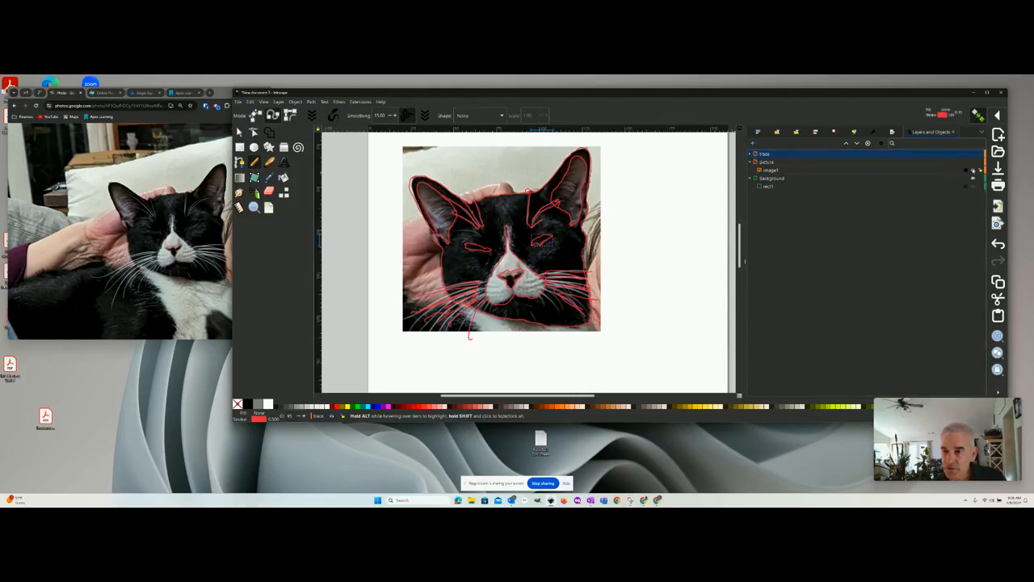
left_click(973, 171)
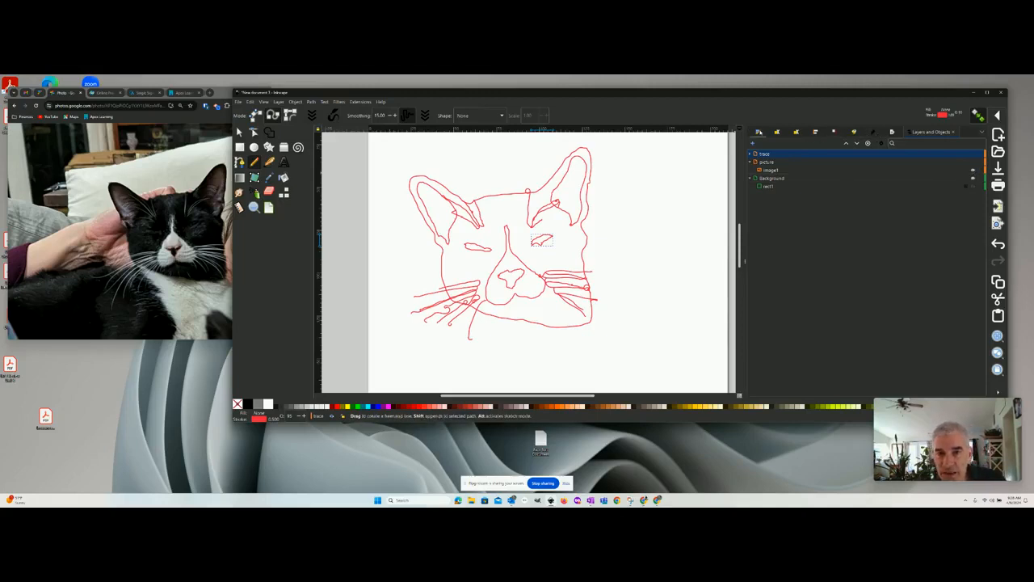
- Give the traced right-hand eye a flat black fill
left_click(759, 131)
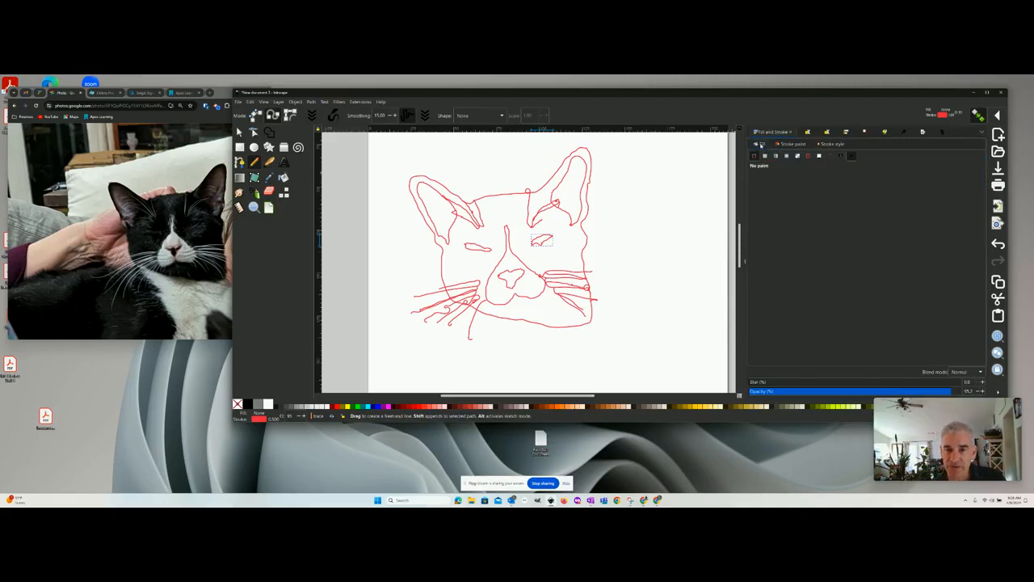
left_click(765, 157)
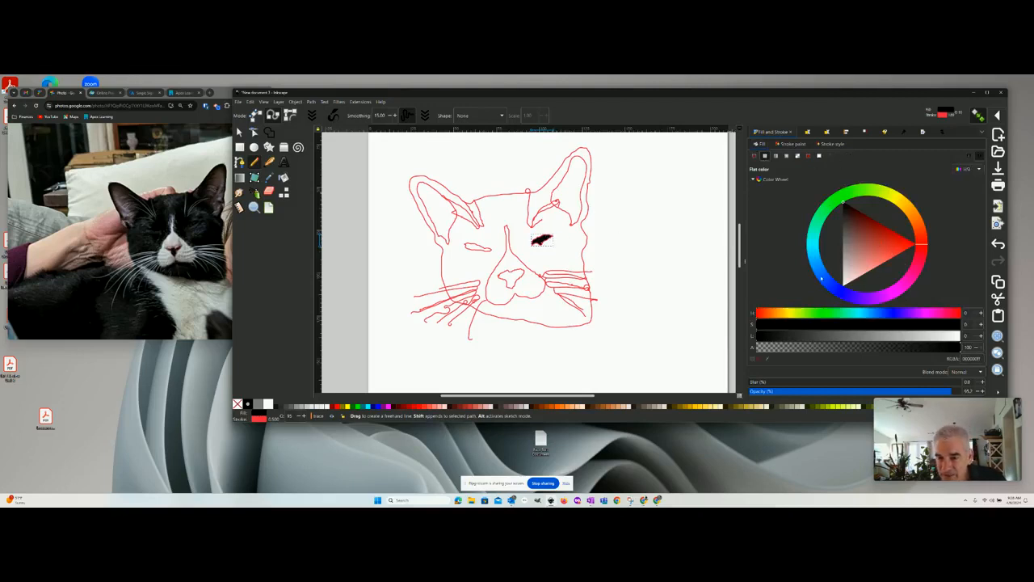
left_click(811, 248)
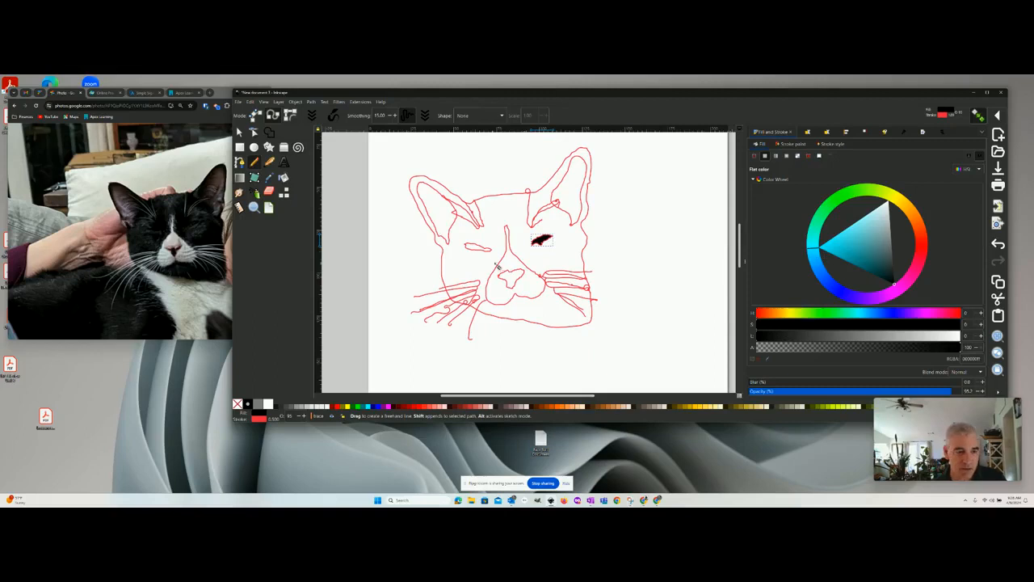
- Cancel the stray pencil line, select the left-hand eye shape and give it a flat light blue fill
left_click(477, 251)
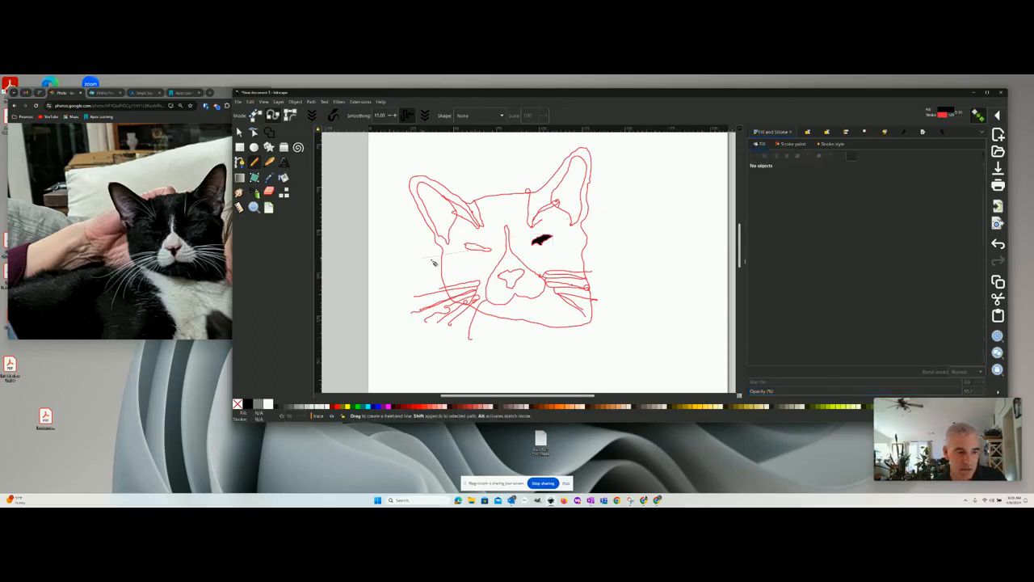
key("Escape")
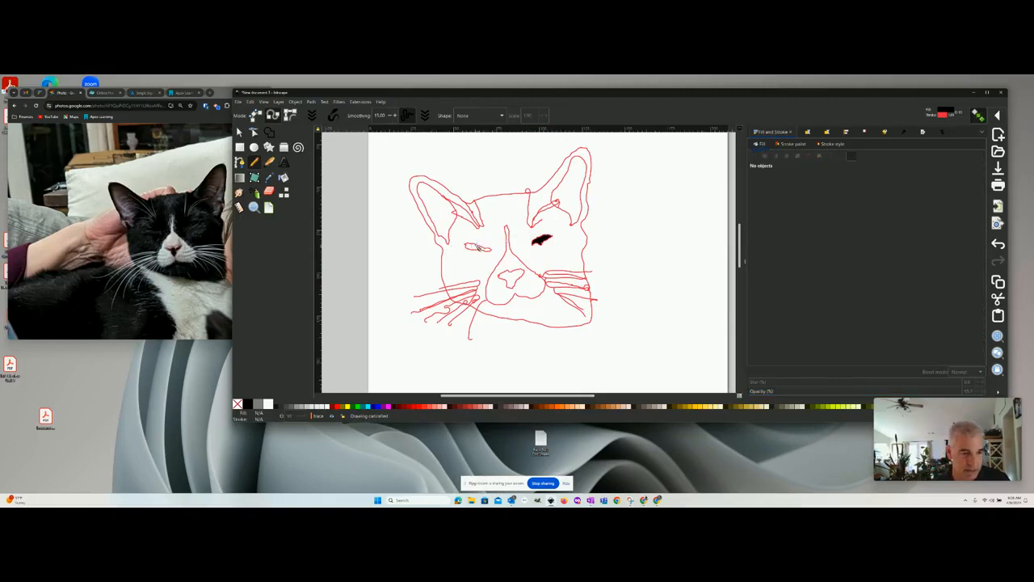
key("s")
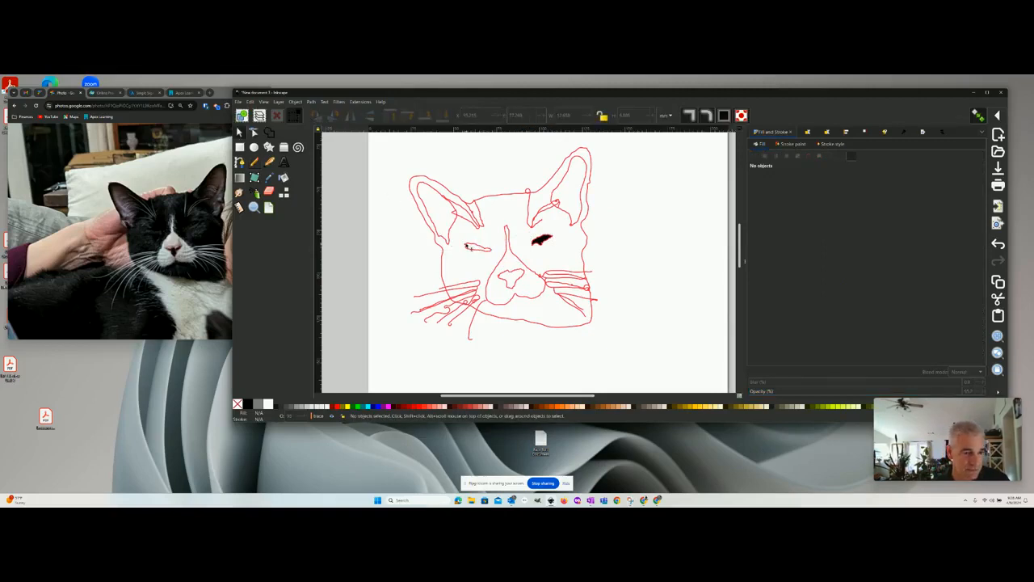
left_click(473, 248)
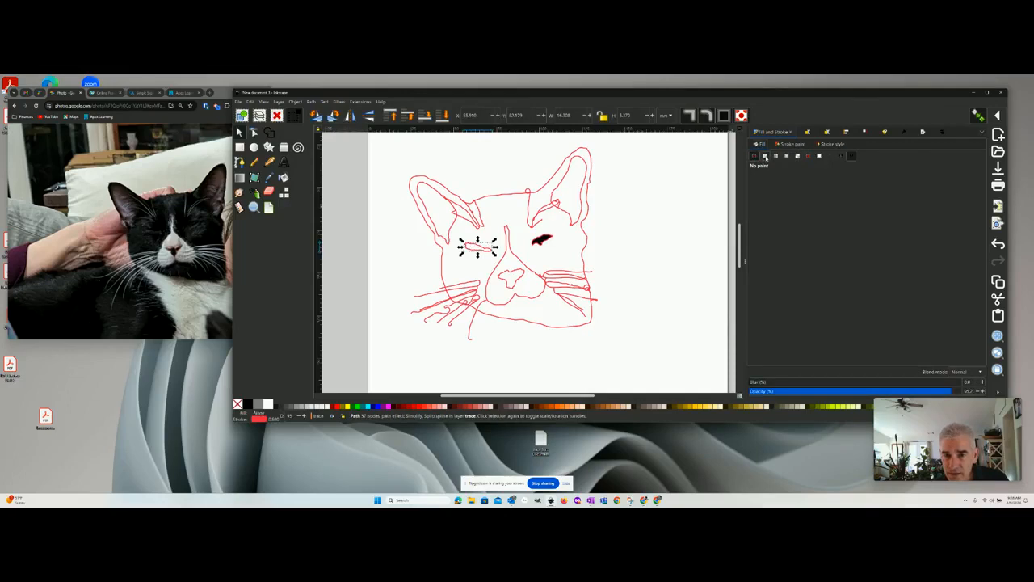
left_click(765, 156)
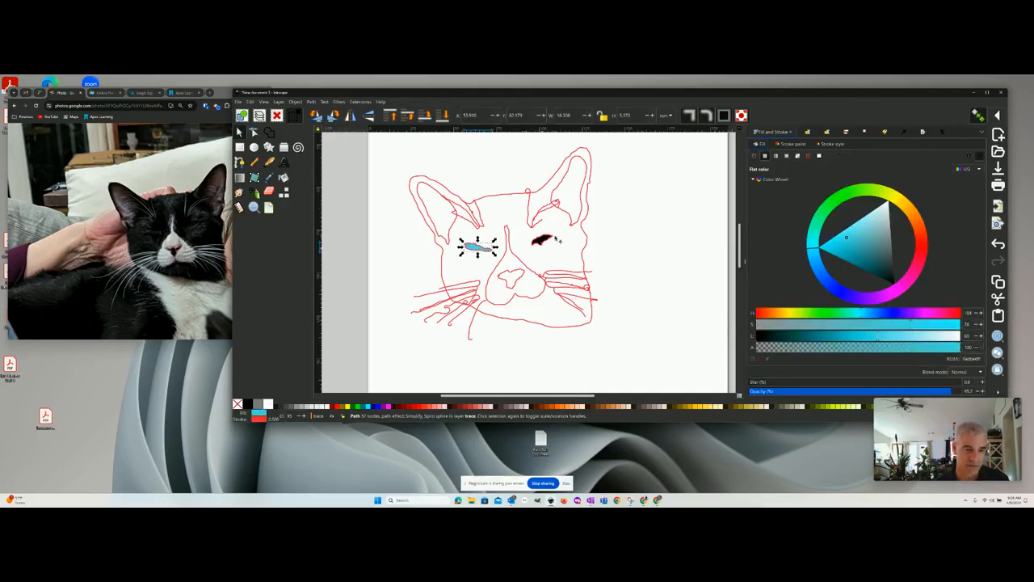
- Select the muzzle and blaze shape, fill it with a flat, nearly white pale grey, and deselect it
left_click(510, 266)
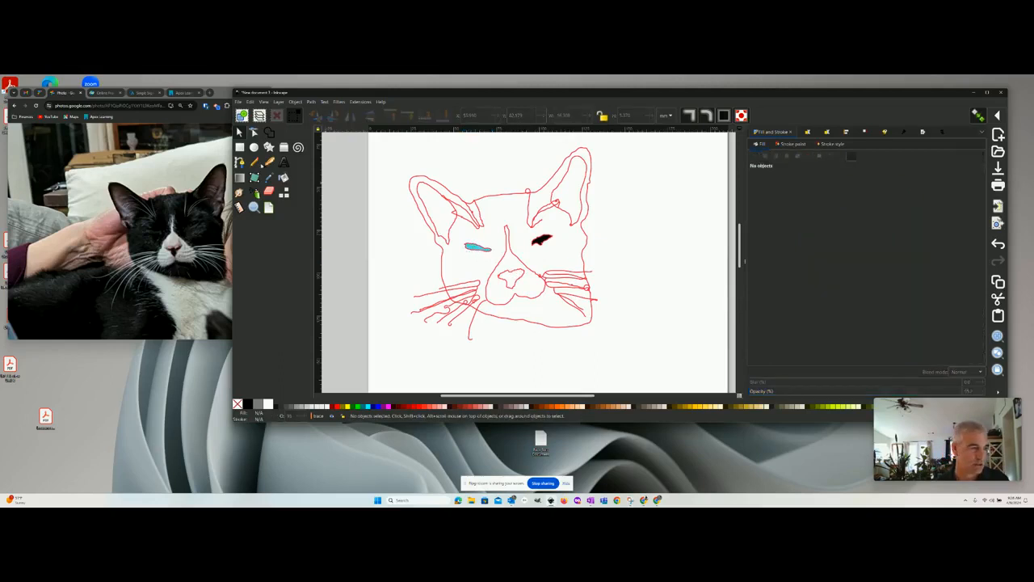
left_click(512, 254)
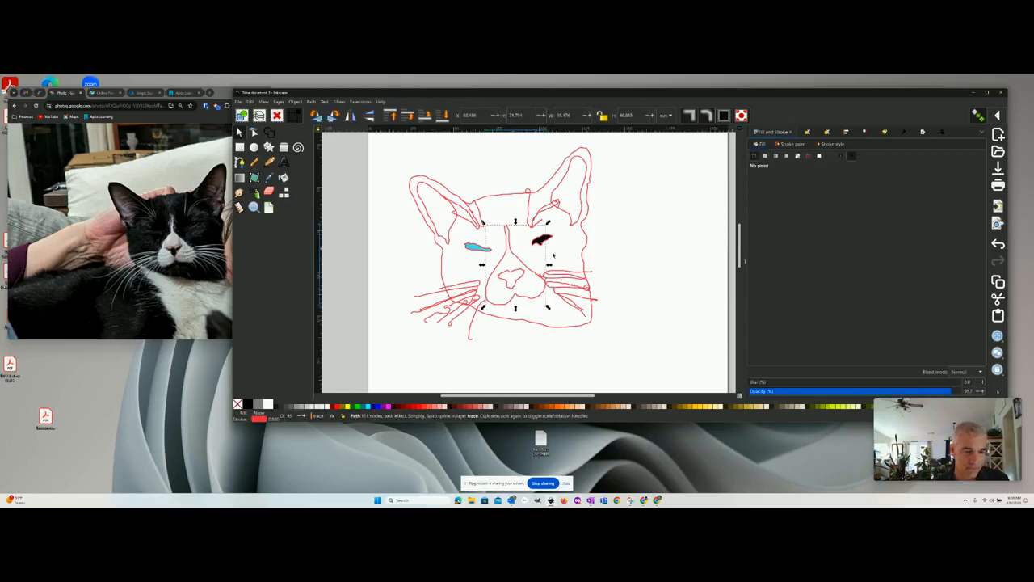
left_click(766, 157)
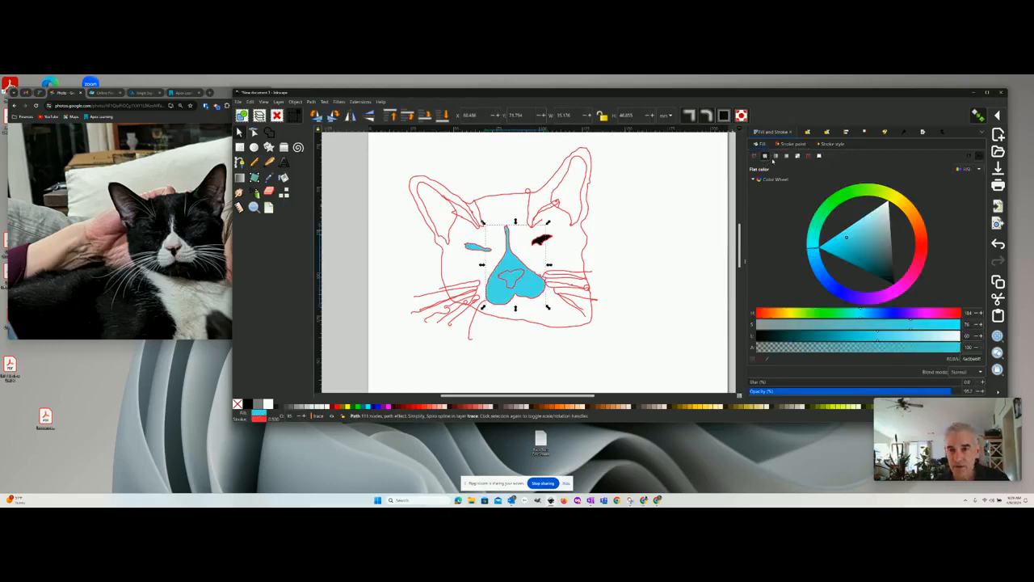
left_click(887, 205)
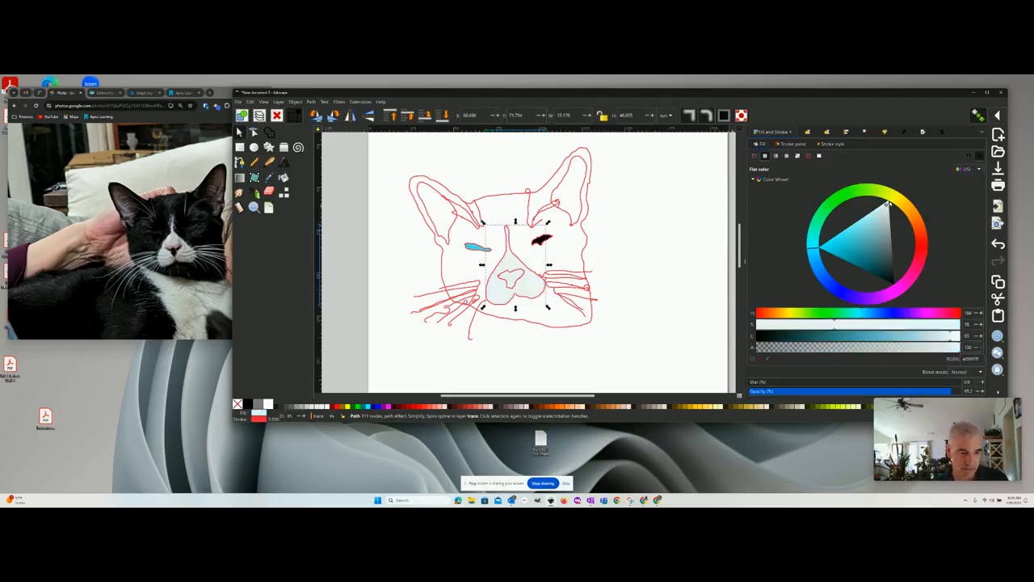
left_click(571, 252)
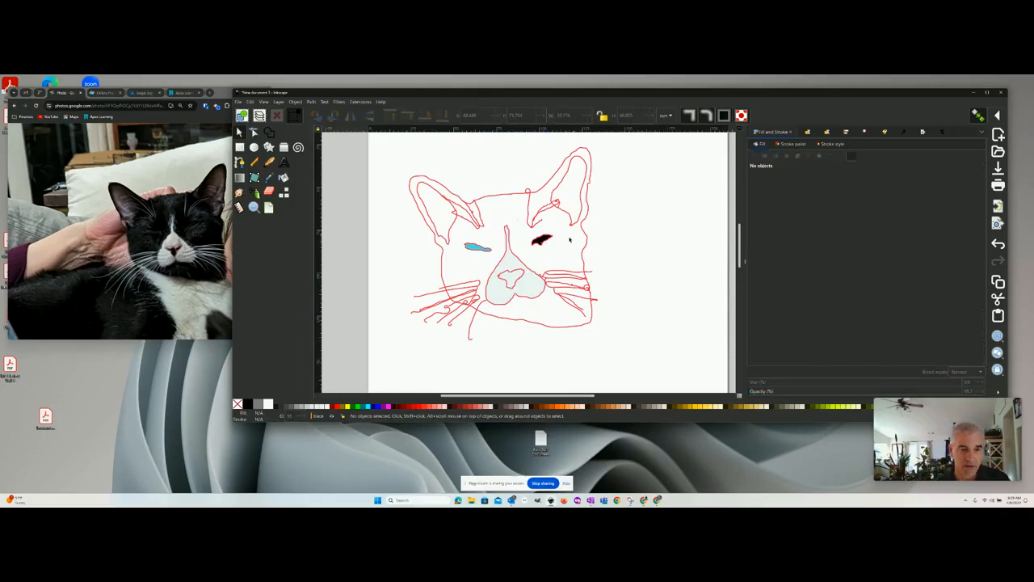
- Select the outline path running along the right ear's outer edge and cheek and fill it with a very dark teal
right_click(567, 239)
left_click(567, 238)
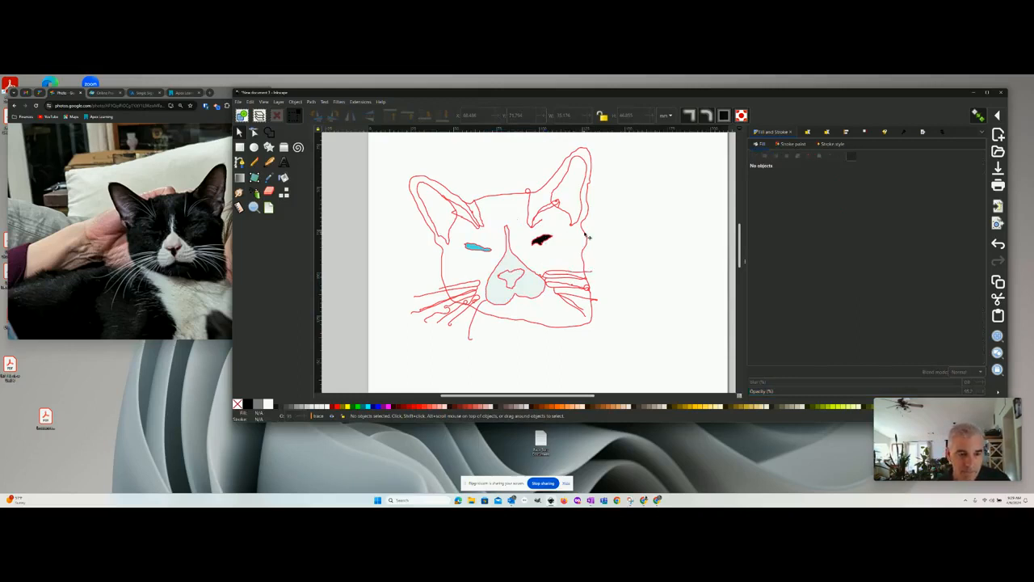
left_click(587, 236)
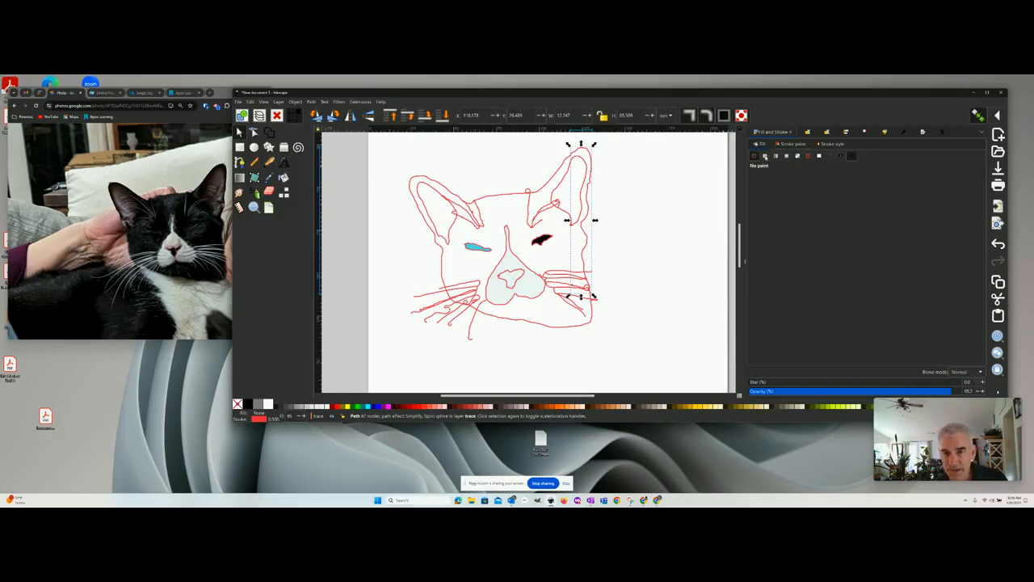
left_click(765, 156)
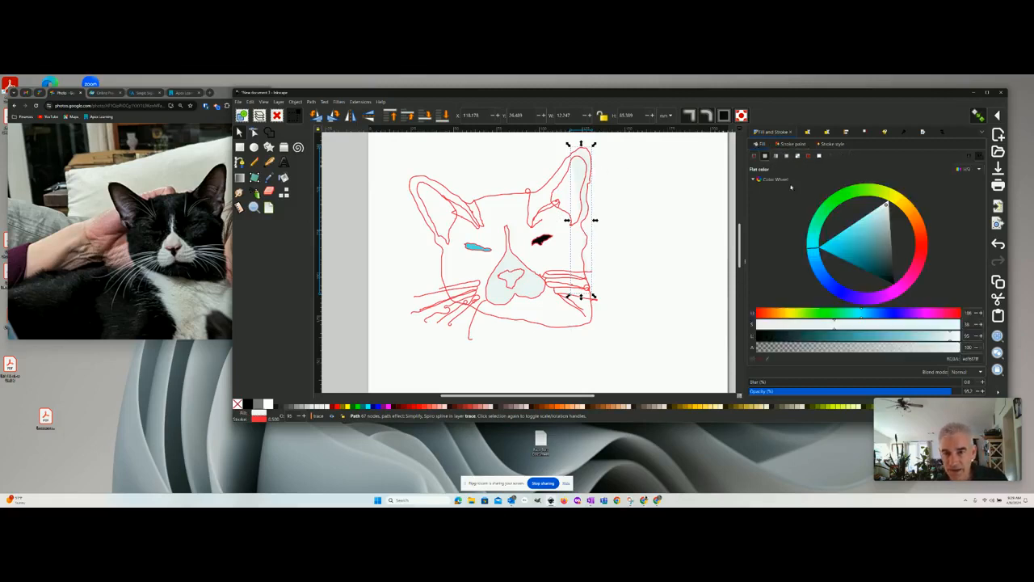
left_click(886, 269)
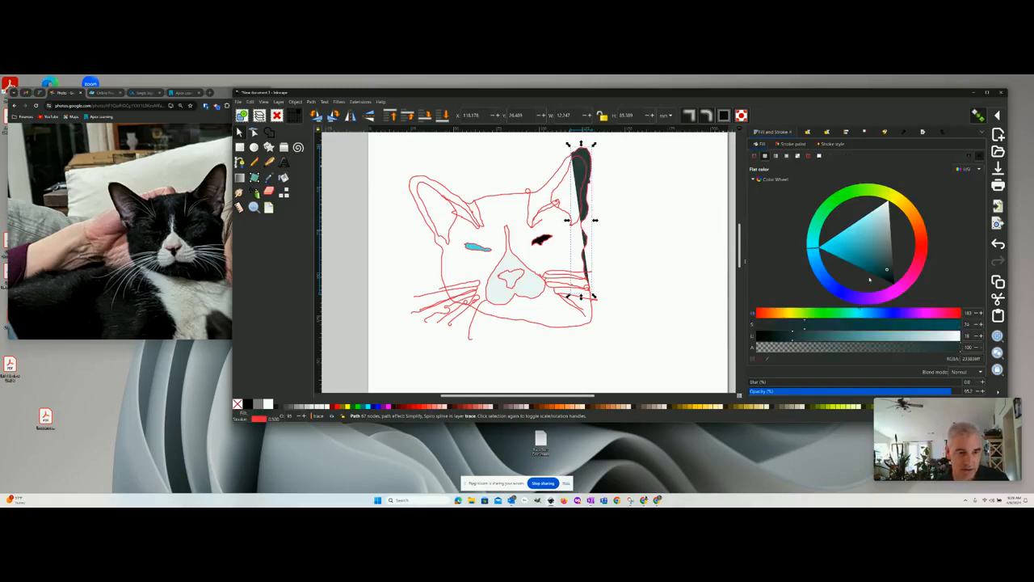
- Select the inner contour of the right-hand ear and fill it with a flat, nearly white pale tint
left_click(580, 199)
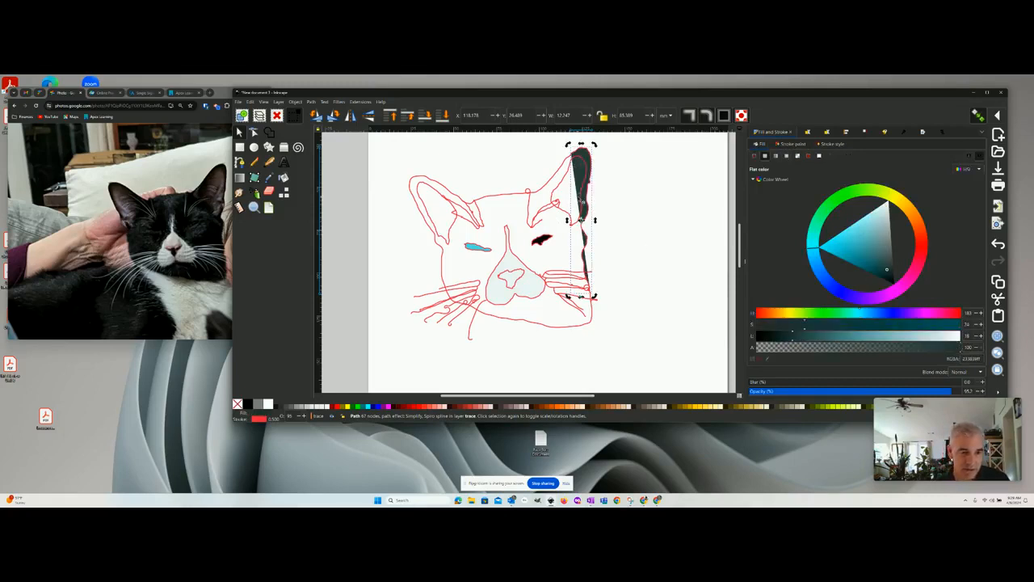
left_click(584, 167)
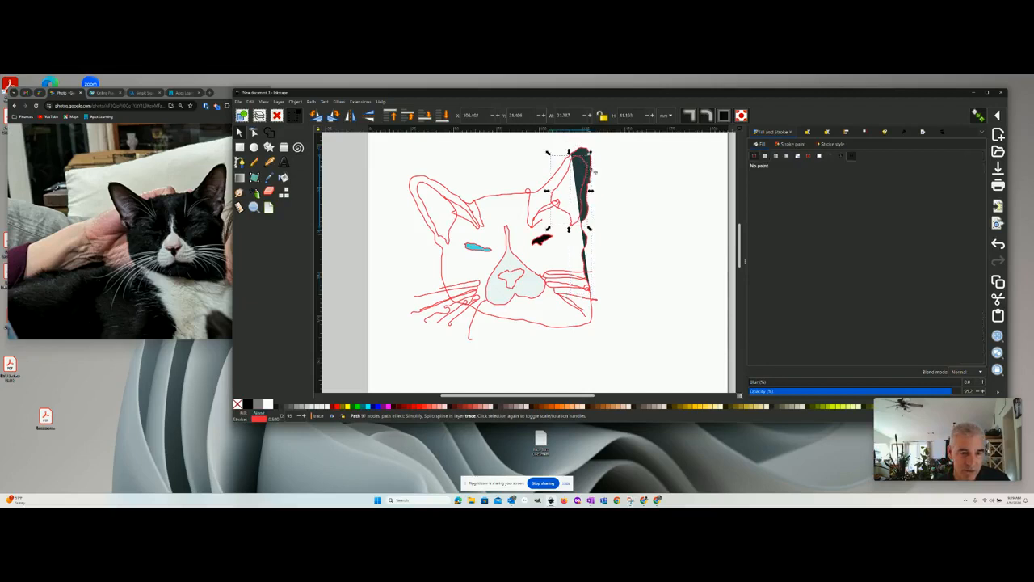
left_click(764, 156)
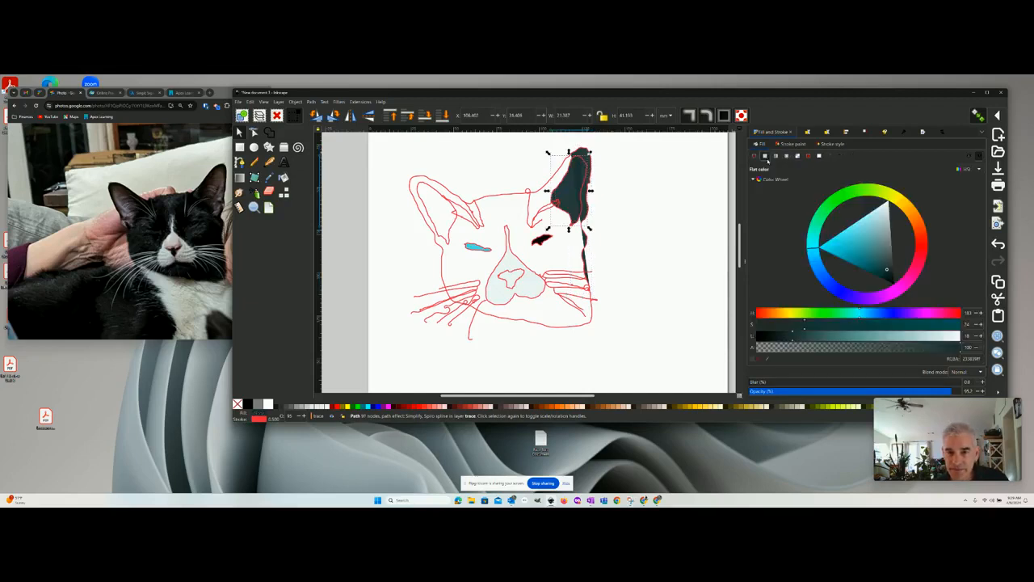
left_click(884, 206)
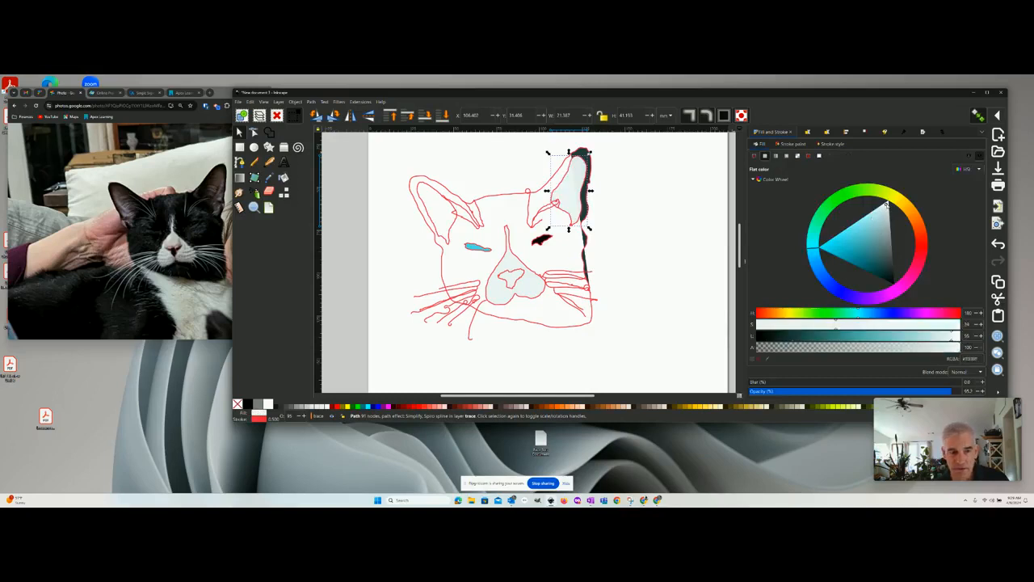
- Deselect and reselect the pale inner shape of the right-hand ear and try to set its fill to full alpha
left_click(652, 310)
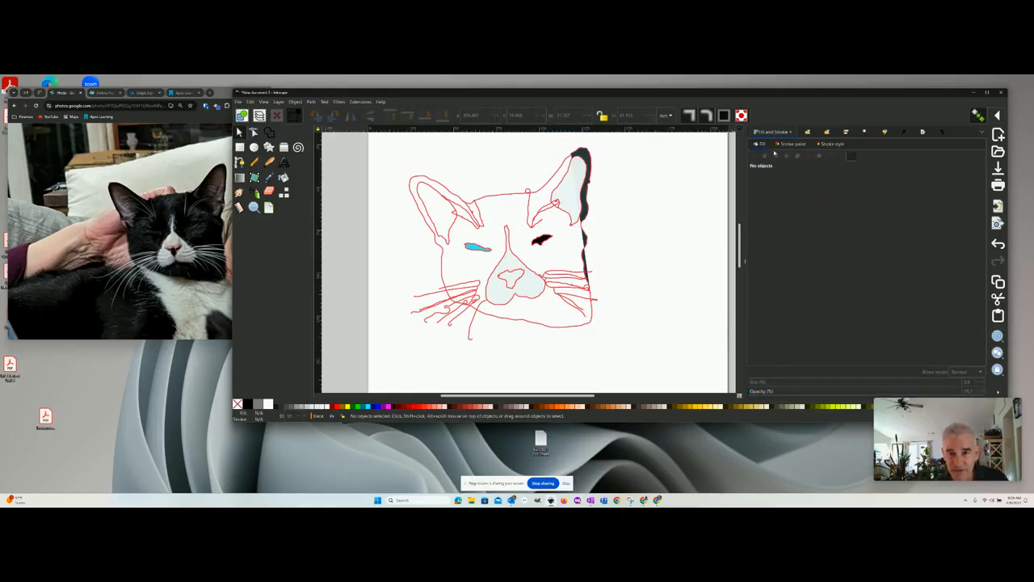
left_click(575, 188)
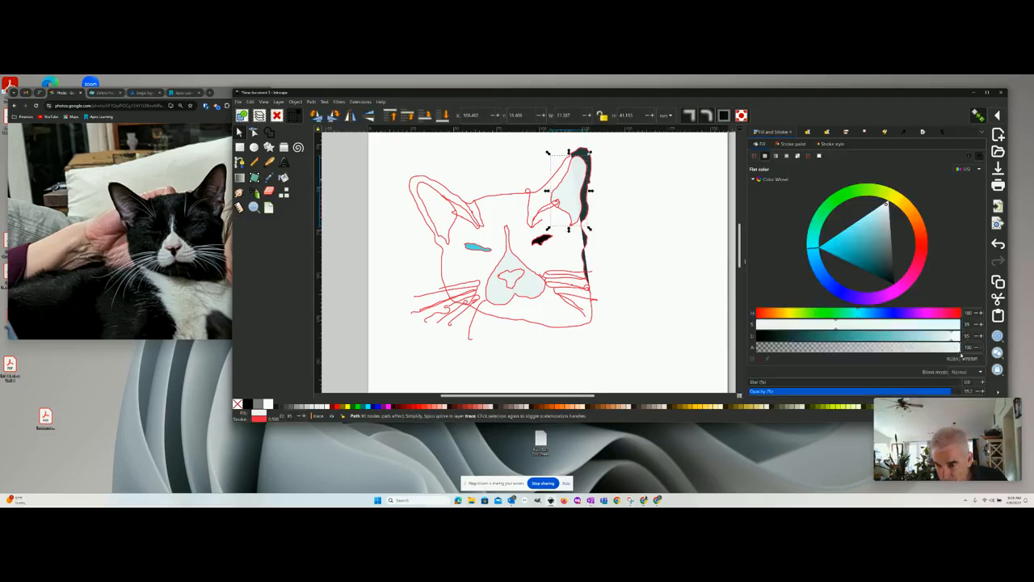
left_click_drag(960, 354, 996, 348)
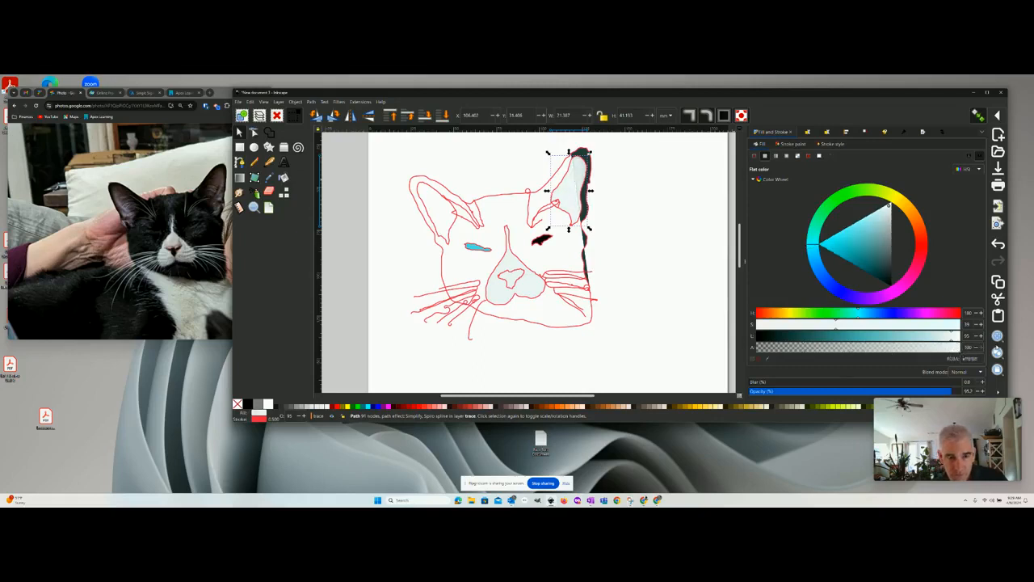
- Select the dark-filled outline path along the right-hand ear's outer edge and cheek, remove its fill, and deselect it
left_click(590, 167)
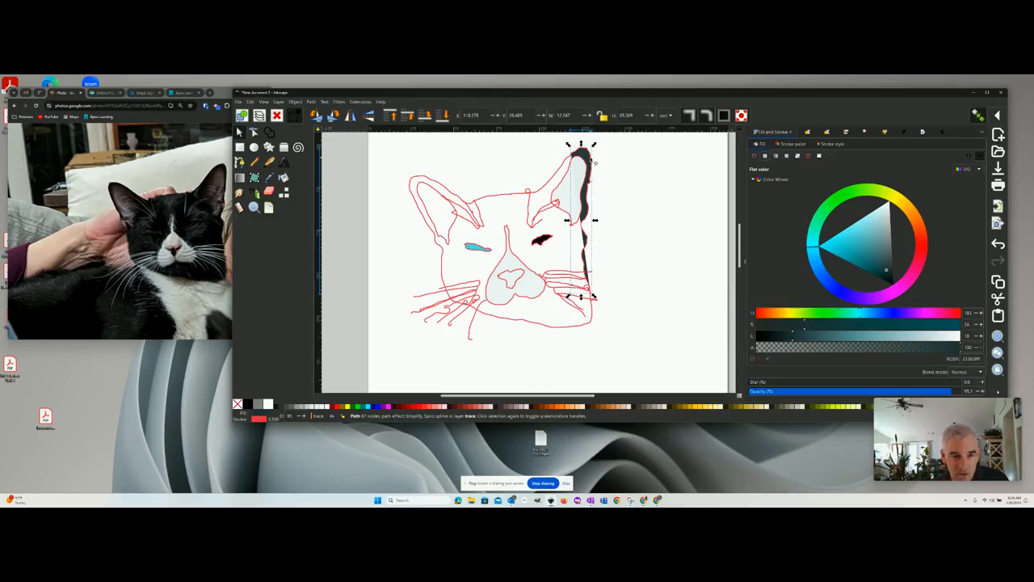
left_click(755, 155)
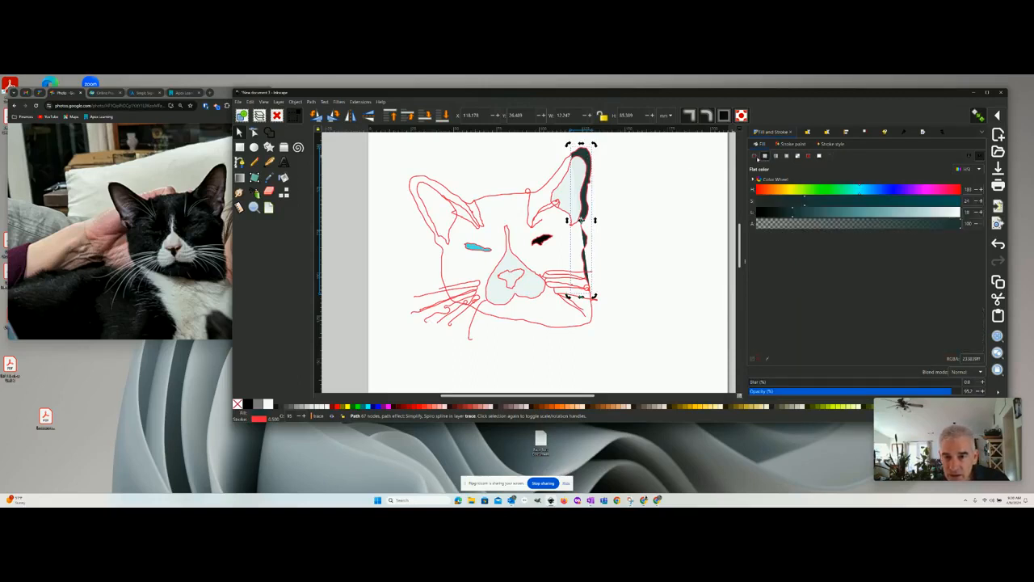
left_click(602, 192)
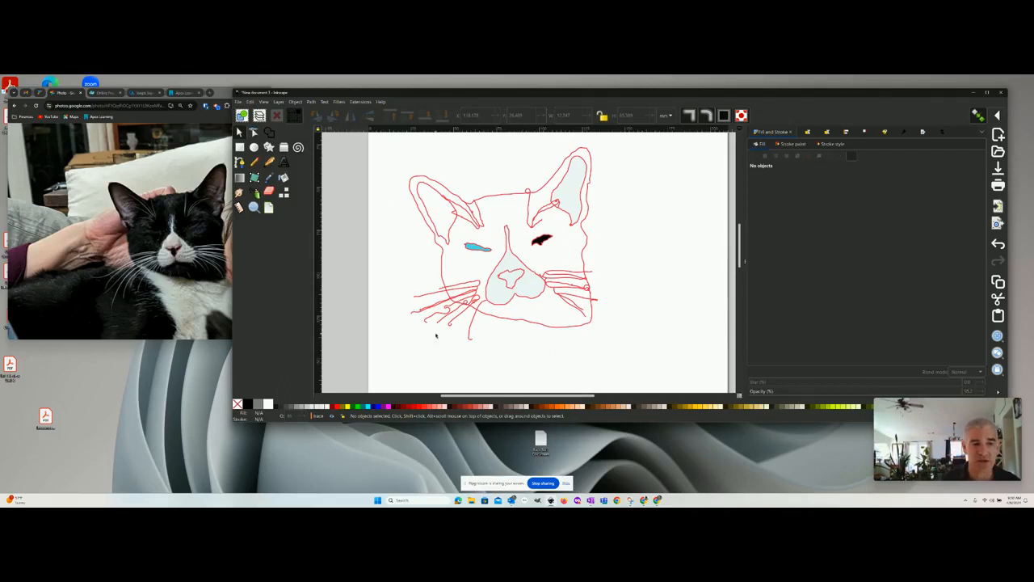
- Open the export settings for the whole document and name the PNG export file Onyx.png
left_click(238, 101)
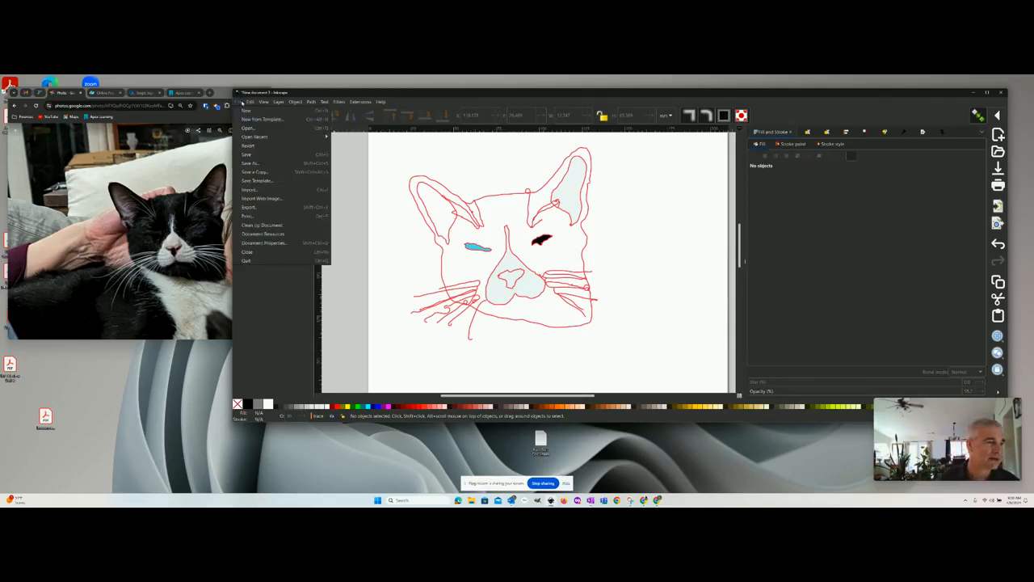
mouse_move(250, 102)
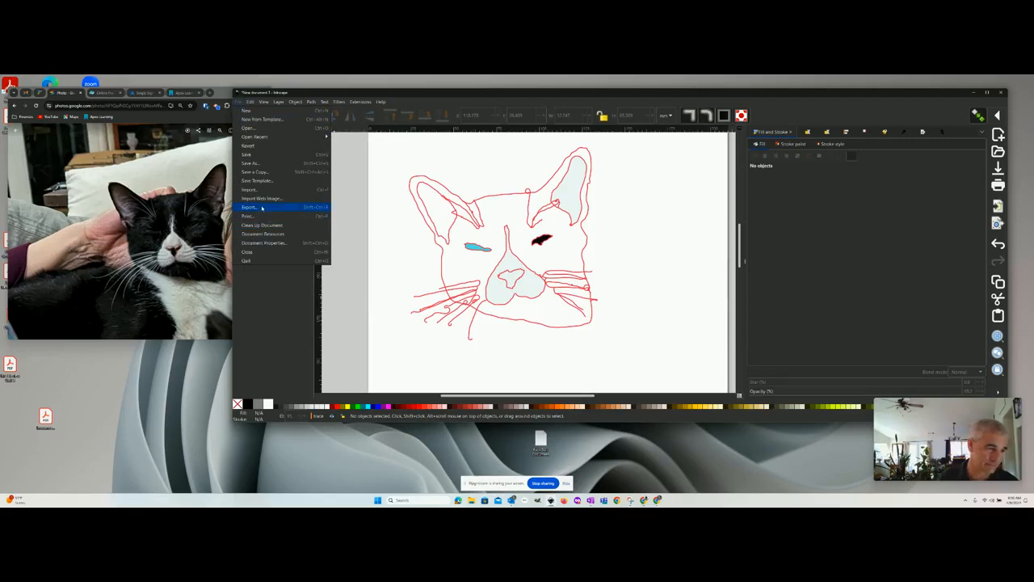
left_click(249, 207)
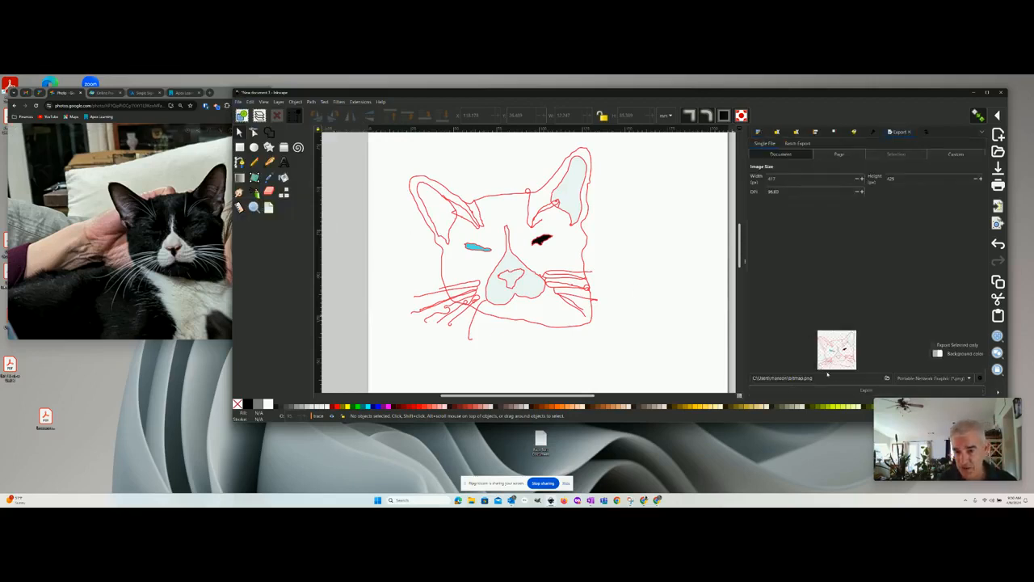
double_click(798, 378)
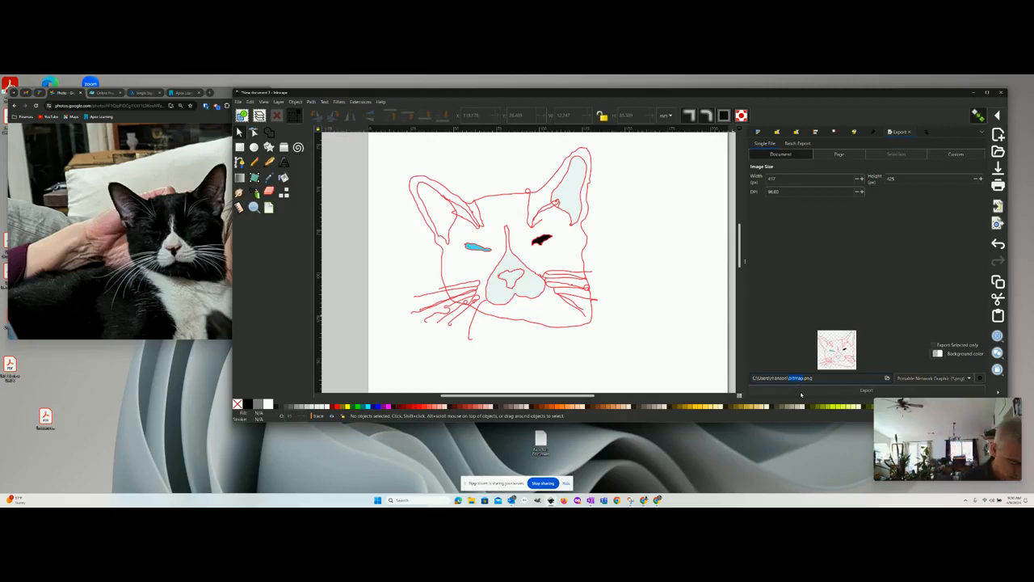
type("Dogs.png")
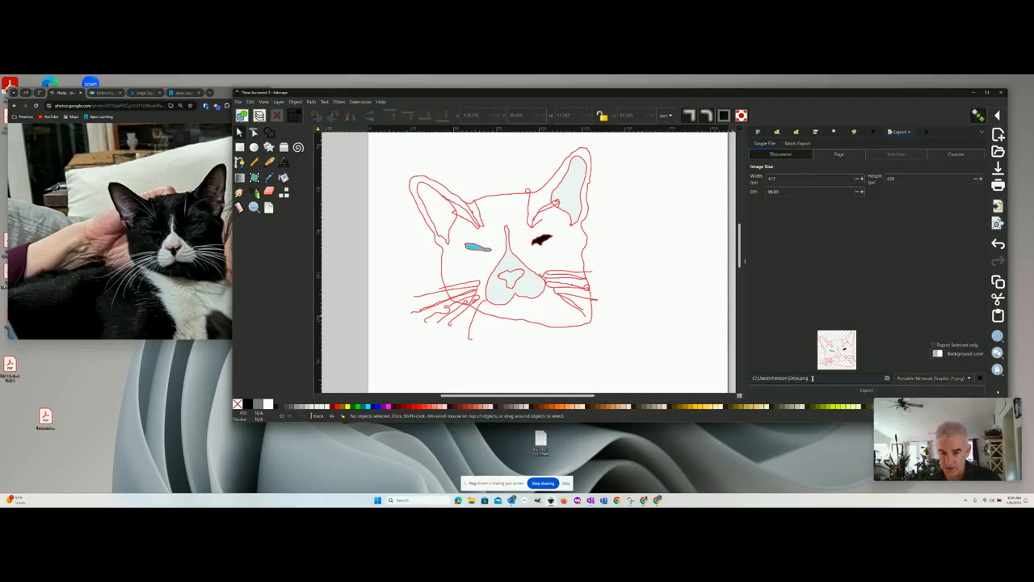
- Browse for the export location and choose the Desktop as the destination folder
left_click_drag(804, 377, 788, 378)
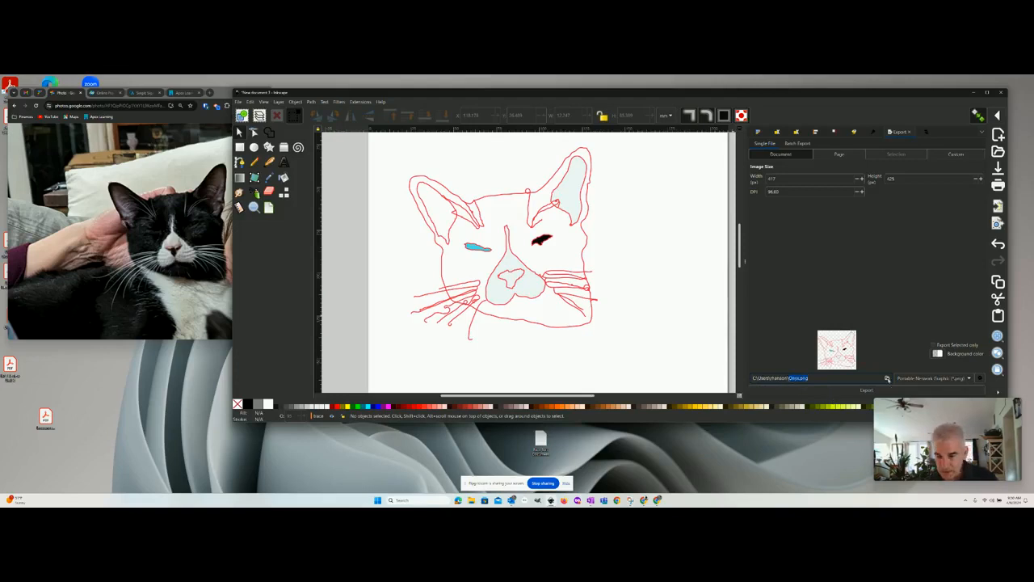
left_click(887, 378)
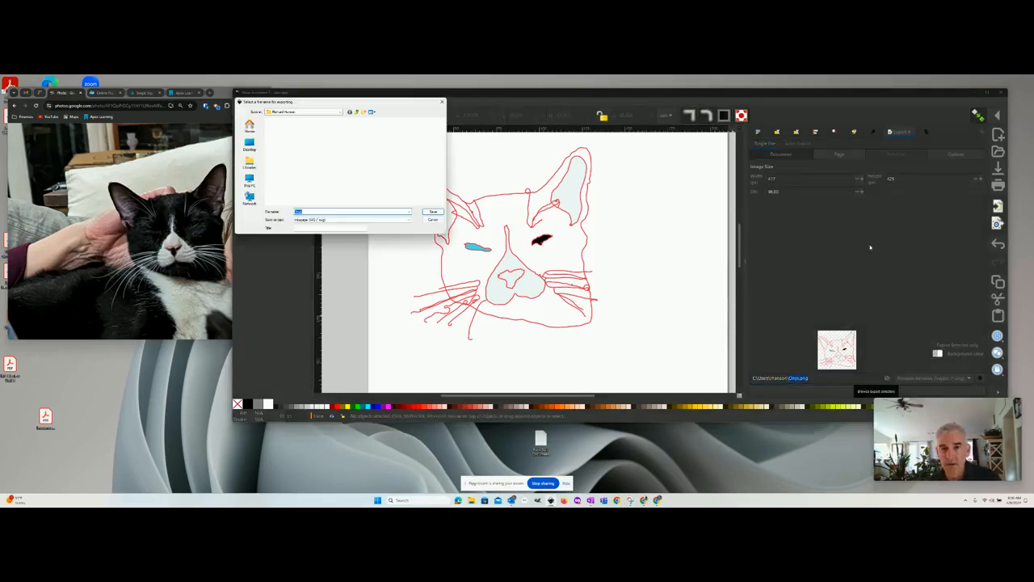
left_click(250, 143)
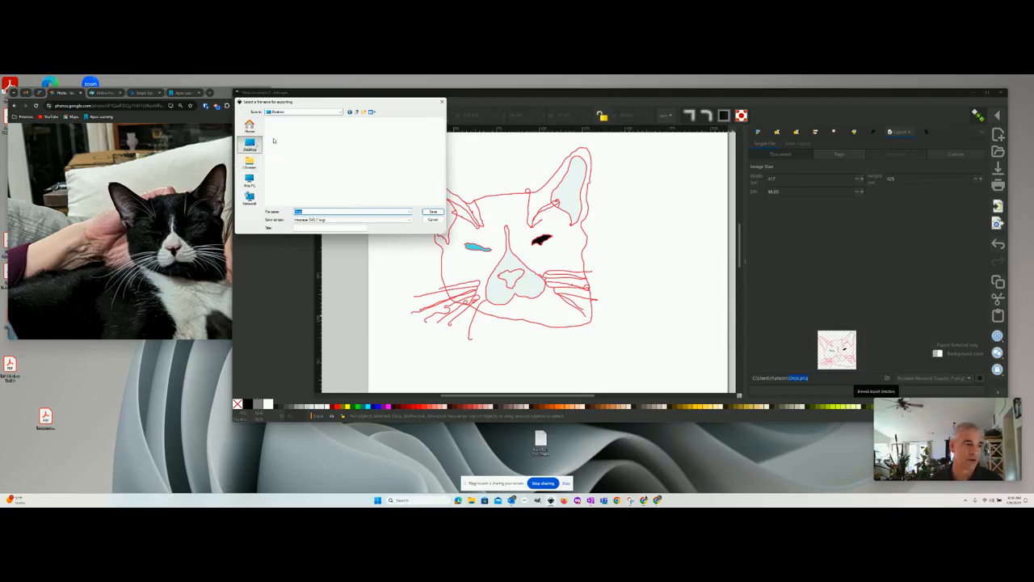